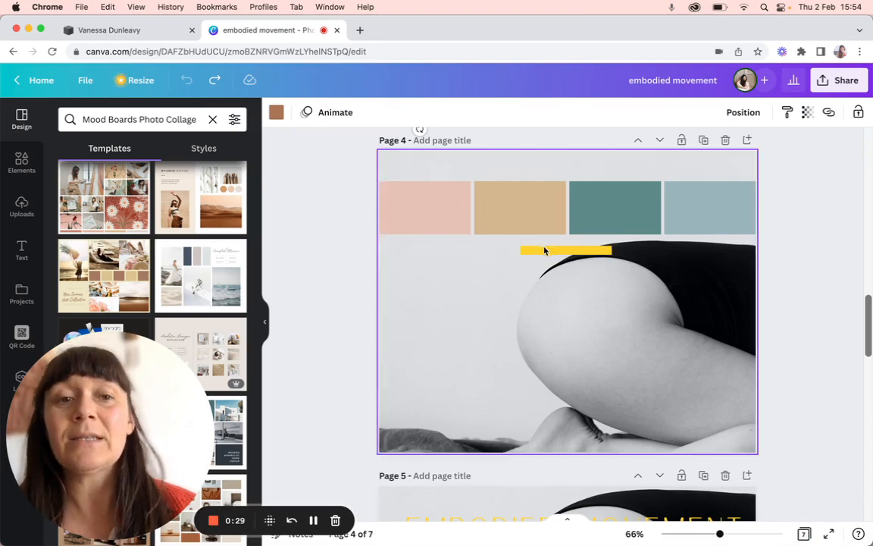
Switch to the Squarespace site and open the color settings in its site styles
{"action": "left_click", "coordinate": [107, 32]}
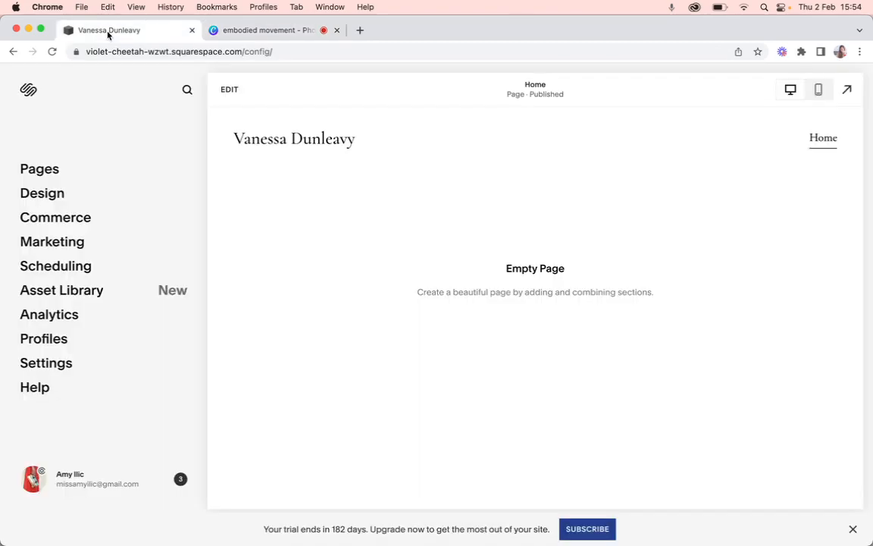
{"action": "left_click", "coordinate": [40, 193]}
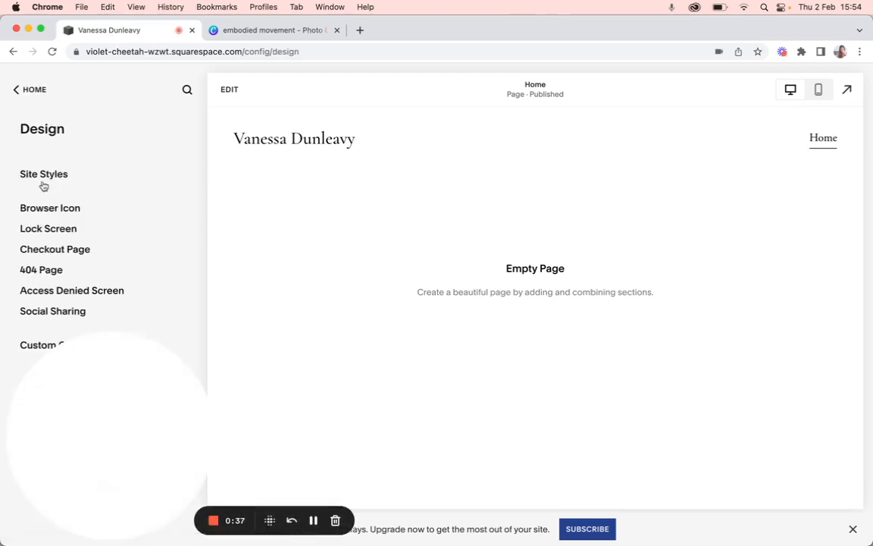
{"action": "left_click", "coordinate": [45, 179]}
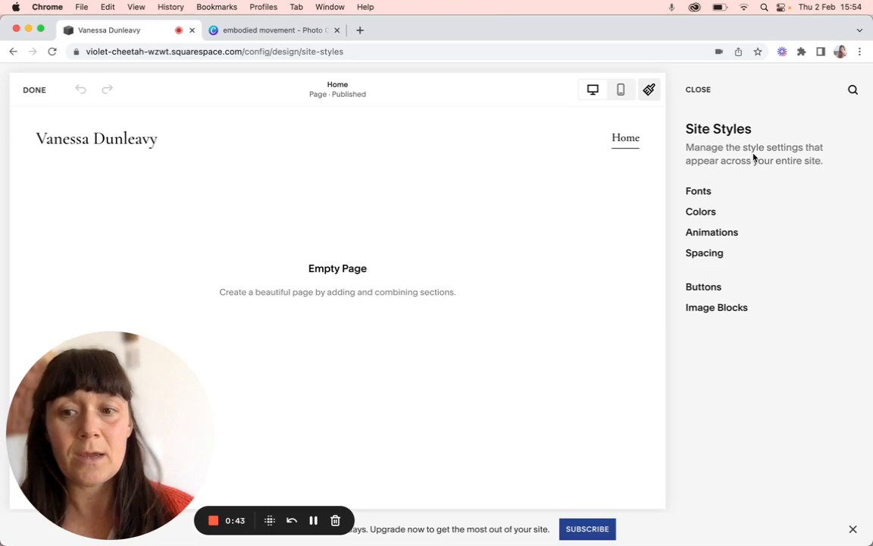
{"action": "left_click", "coordinate": [699, 212]}
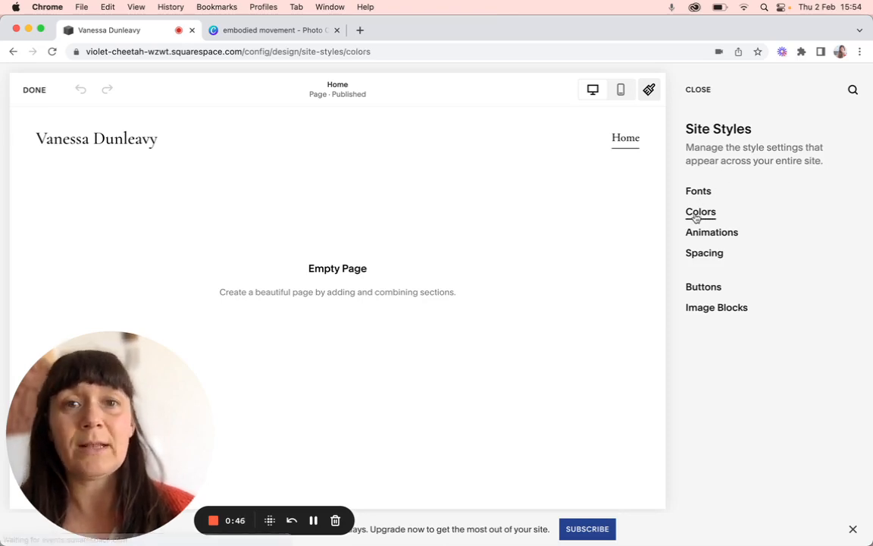
Switch to the Canva mood board and copy the hex code #D5B690 of the tan swatch on page 4
{"action": "left_click", "coordinate": [266, 32]}
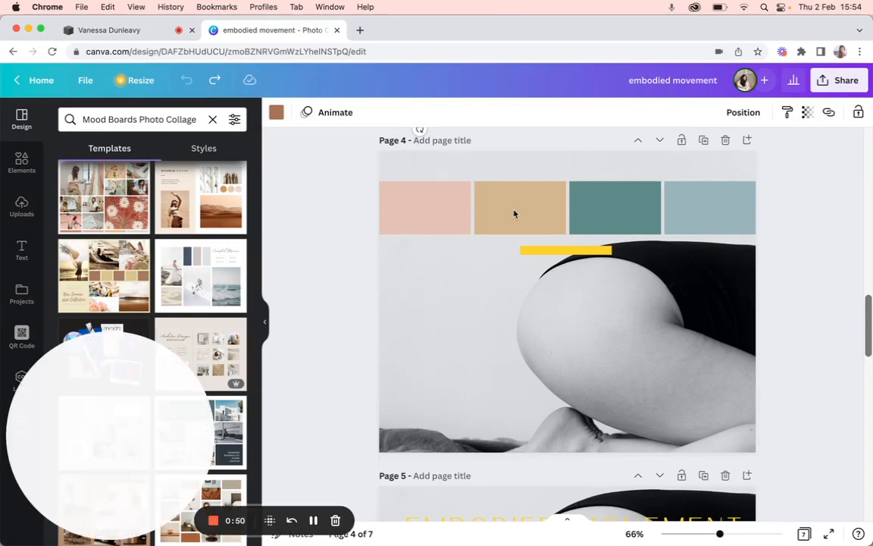
{"action": "left_click", "coordinate": [514, 214]}
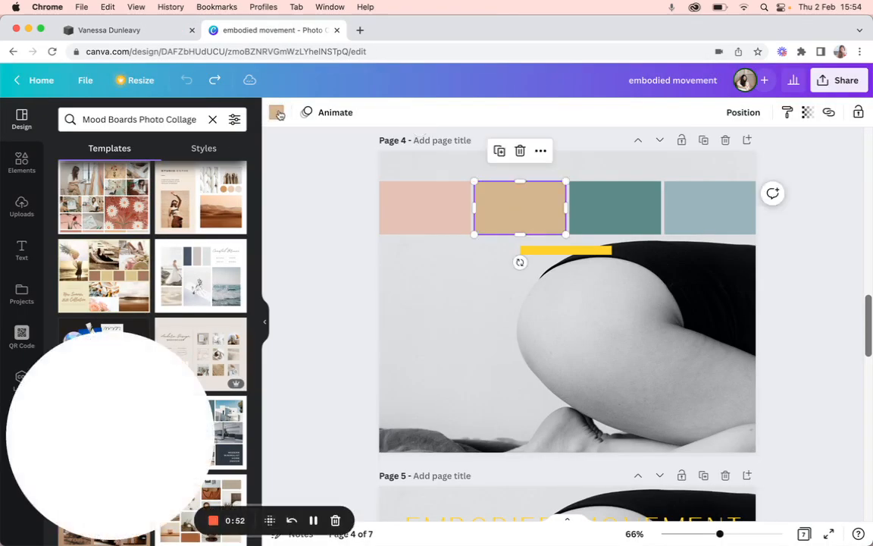
{"action": "left_click", "coordinate": [278, 113]}
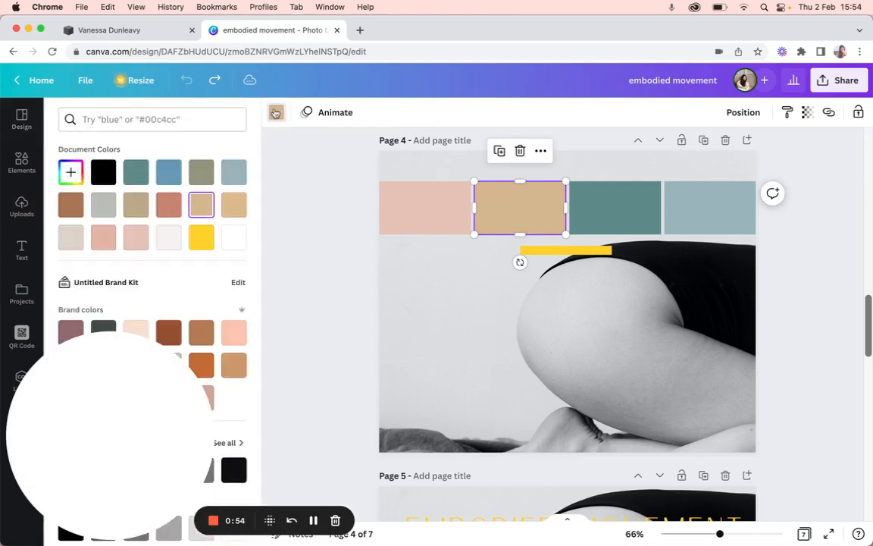
{"action": "left_click", "coordinate": [71, 173]}
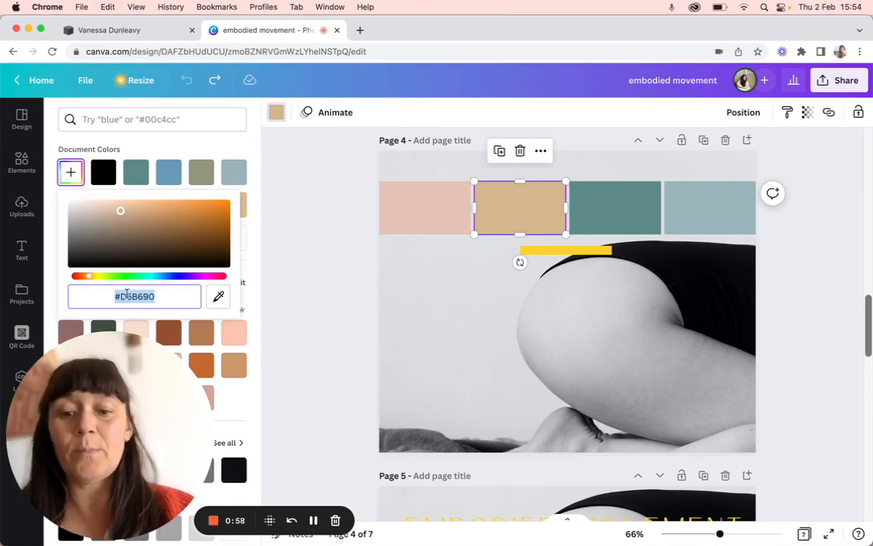
Switch back to Squarespace and set the third color of the site palette to #D5B690
{"action": "left_click", "coordinate": [130, 33]}
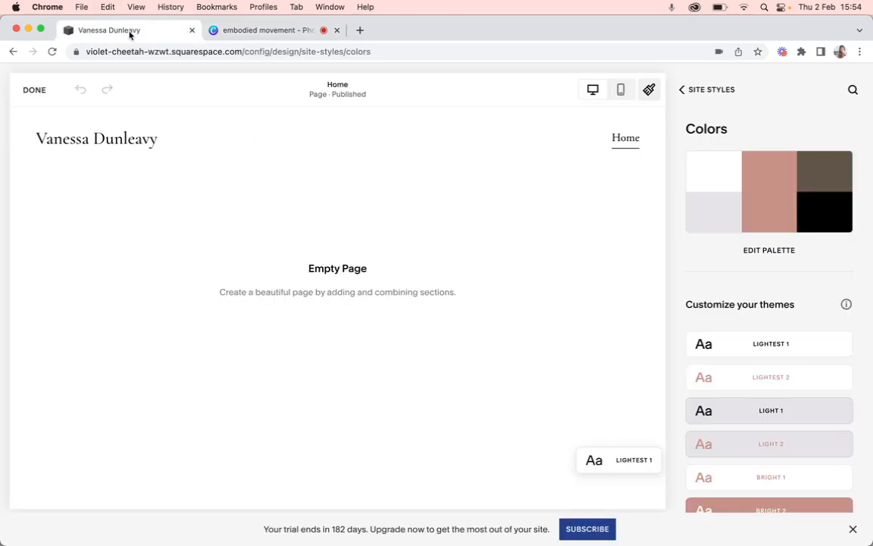
{"action": "left_click", "coordinate": [773, 204]}
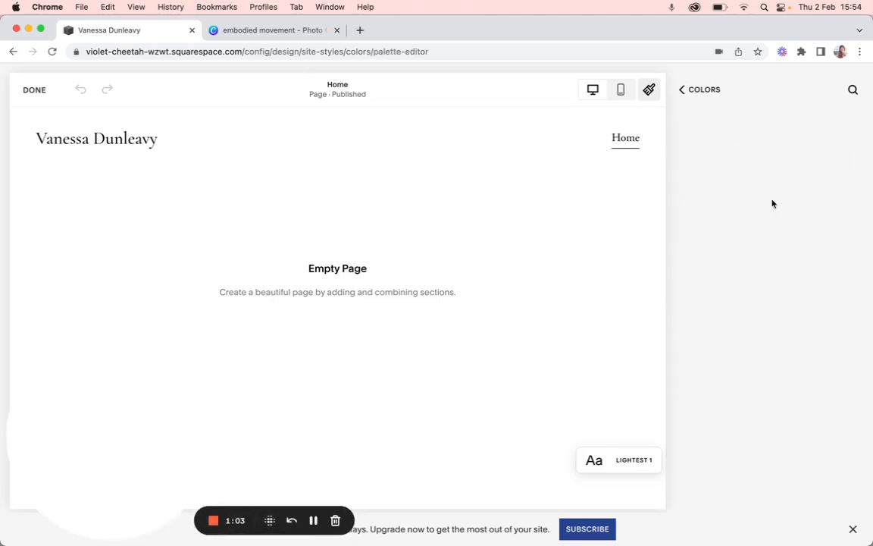
{"action": "left_click", "coordinate": [683, 89]}
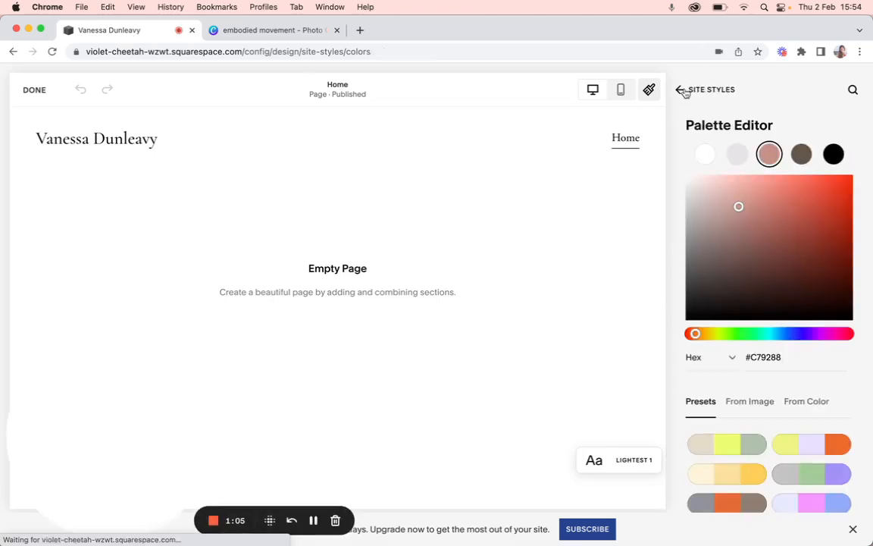
{"action": "left_click", "coordinate": [698, 180]}
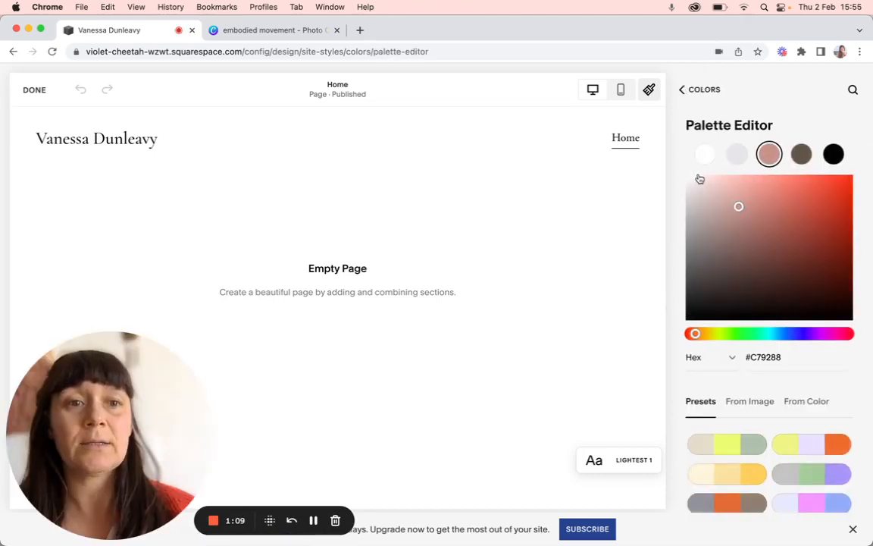
{"action": "left_click", "coordinate": [759, 356]}
{"action": "double_click", "coordinate": [759, 356]}
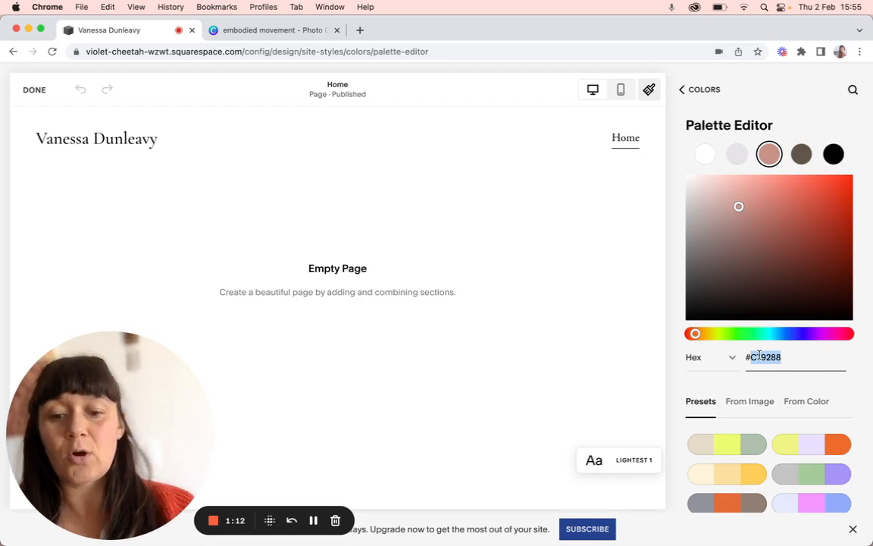
{"action": "type", "text": "#75B690"}
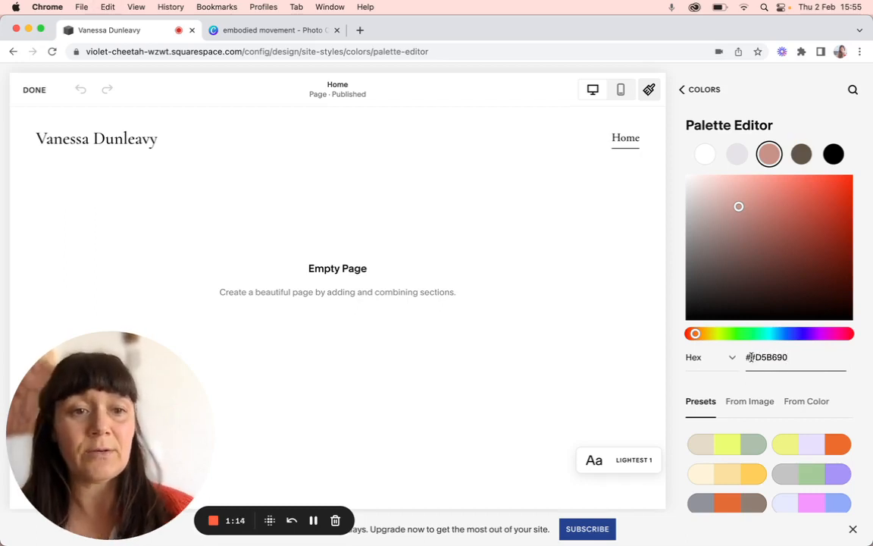
{"action": "left_click", "coordinate": [752, 357]}
{"action": "key", "text": "BackSpace"}
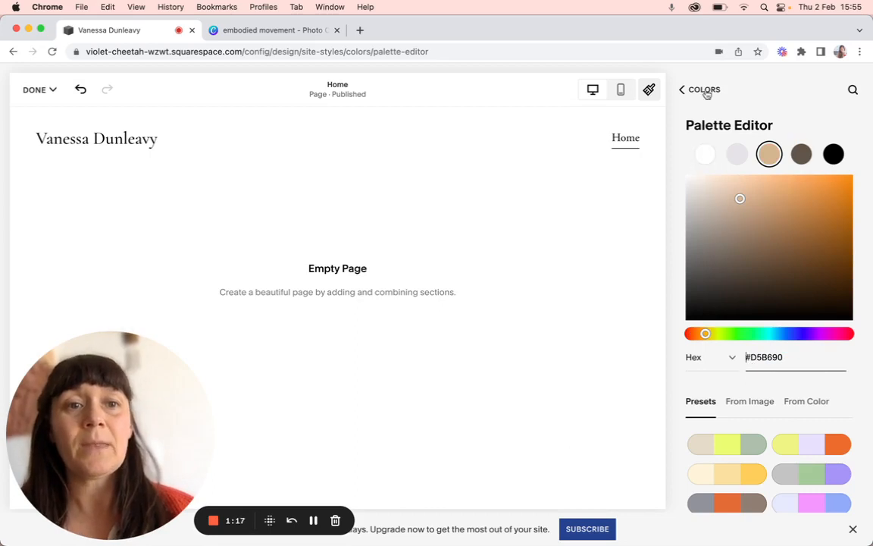
Copy the pink swatch's hex code from the Canva mood board and set the second Squarespace palette color to #E6C3B7
{"action": "left_click", "coordinate": [742, 155]}
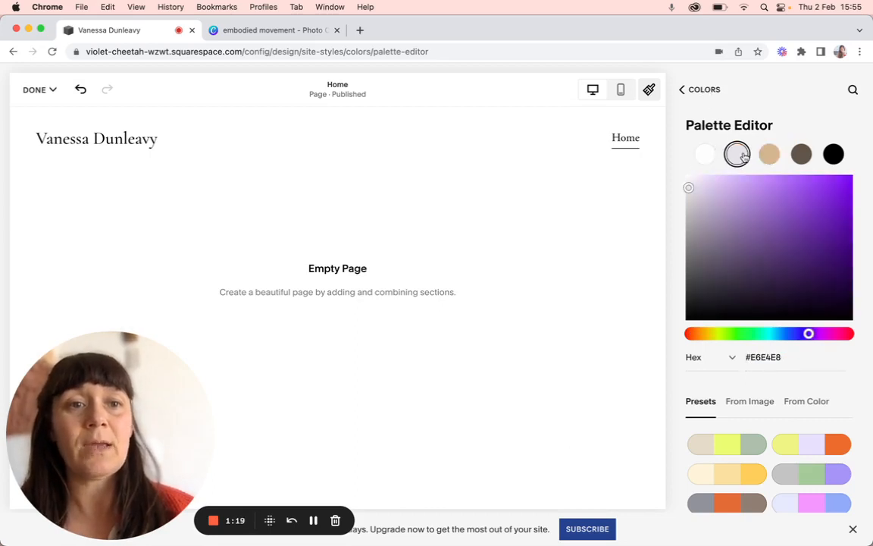
{"action": "left_click", "coordinate": [277, 31]}
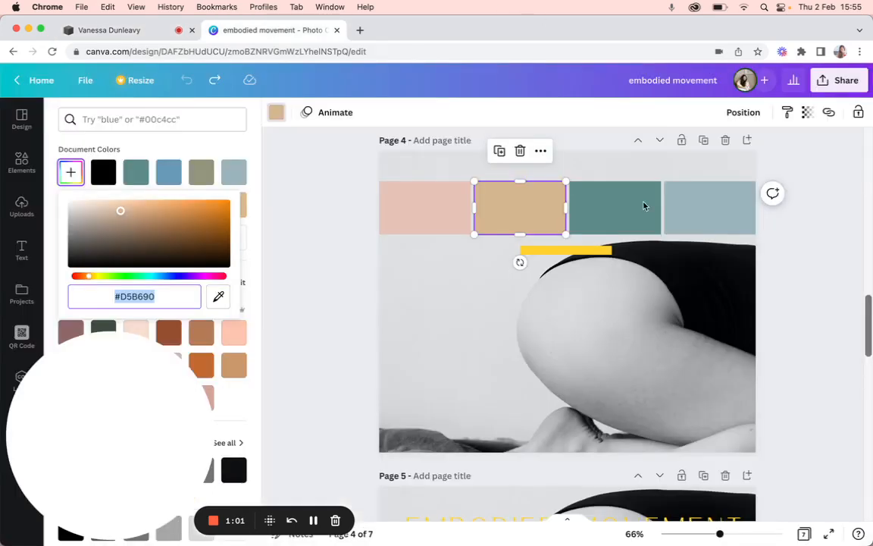
{"action": "left_click", "coordinate": [433, 220]}
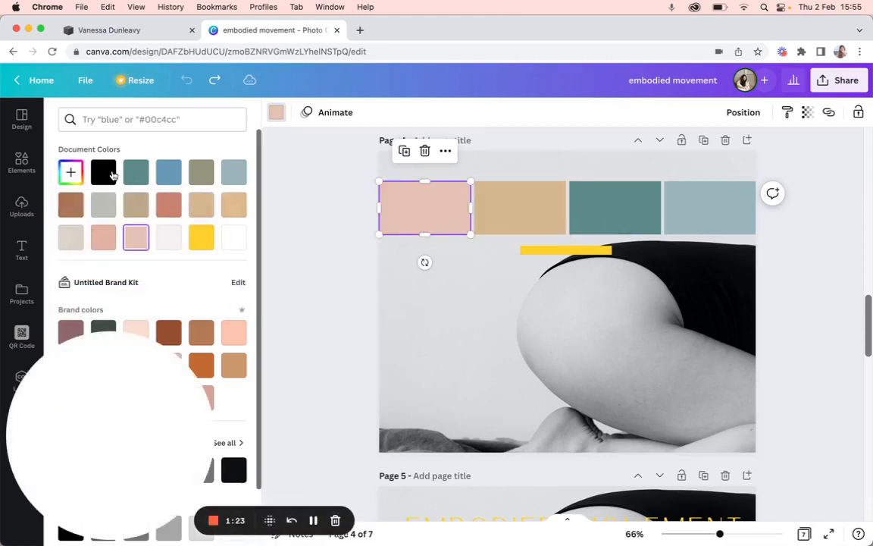
{"action": "left_click", "coordinate": [79, 174]}
{"action": "key", "text": "super+c"}
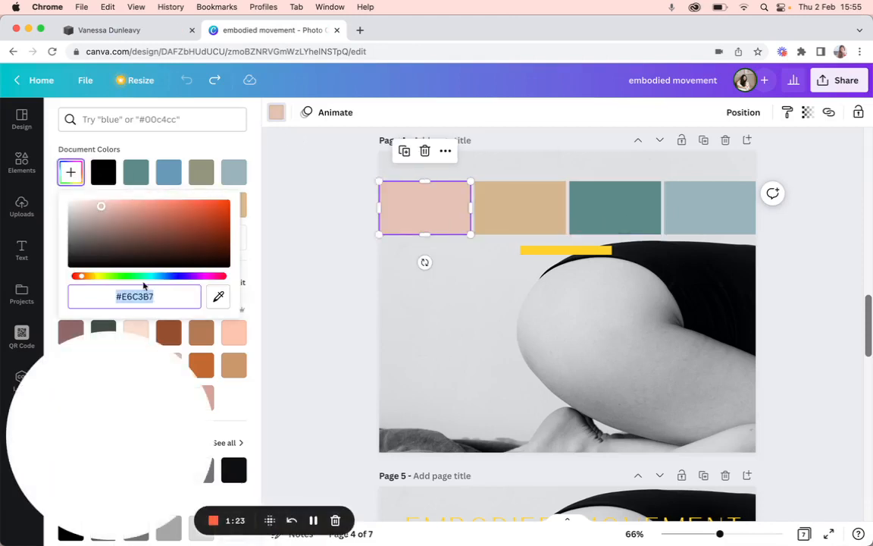
{"action": "left_click", "coordinate": [98, 28]}
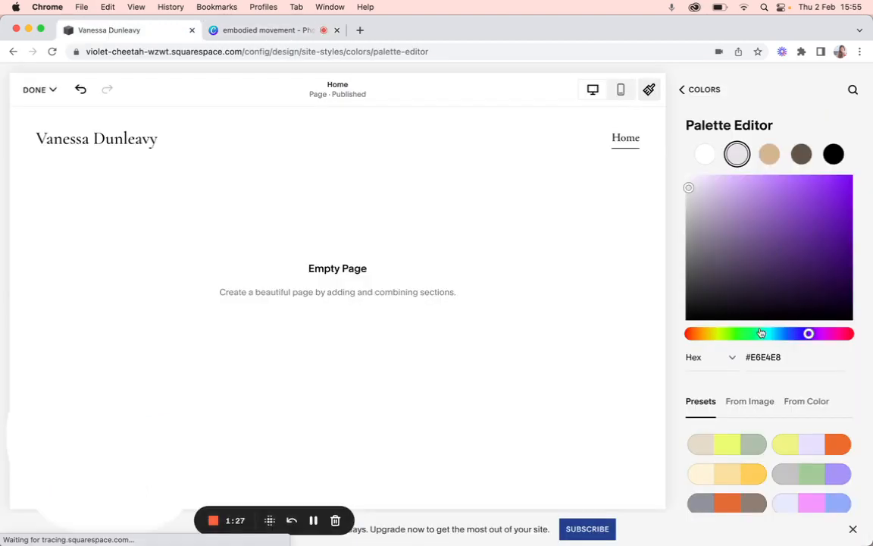
{"action": "left_click", "coordinate": [757, 361]}
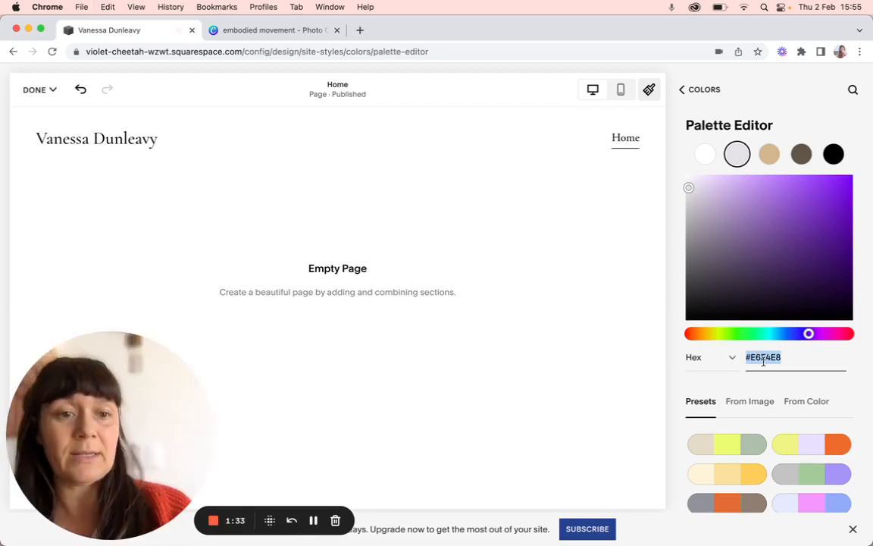
{"action": "key", "text": "super+v"}
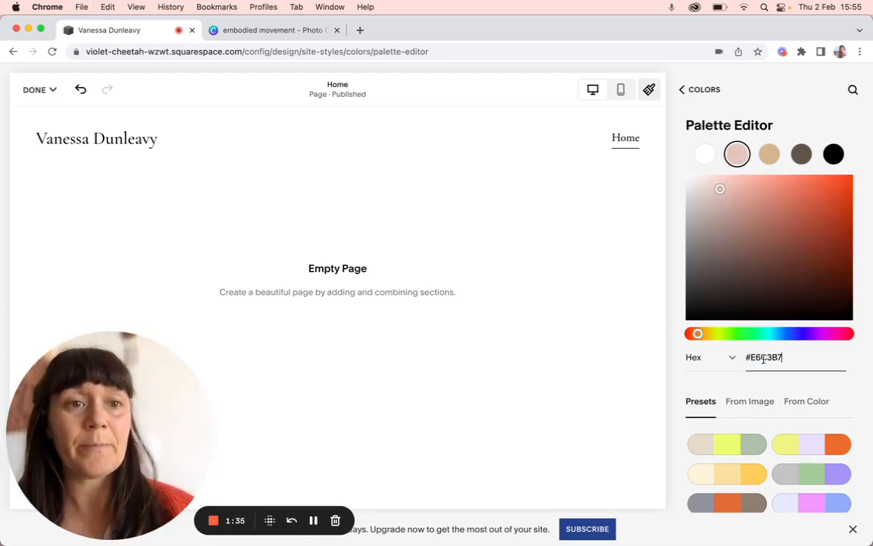
Copy the dark teal swatch's hex code from Canva and set the fourth Squarespace palette color to #5C8A88
{"action": "left_click", "coordinate": [805, 156]}
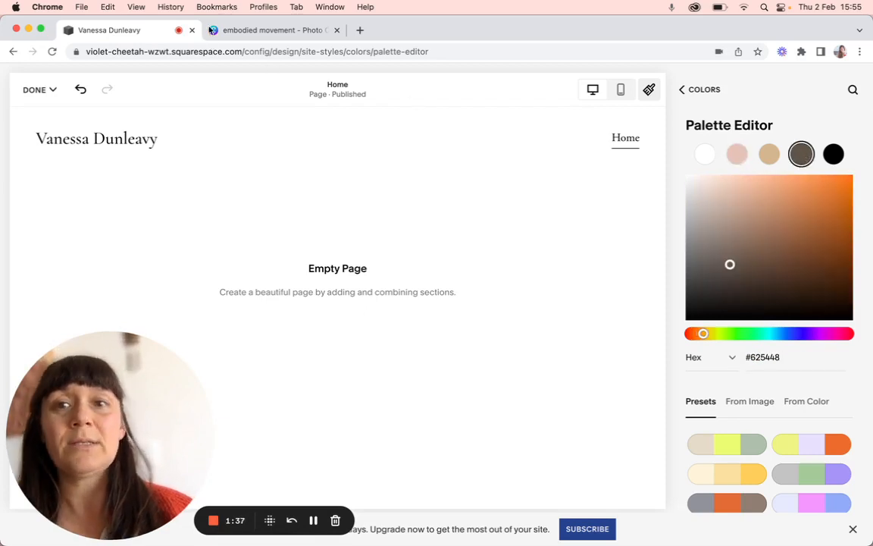
{"action": "left_click", "coordinate": [252, 30]}
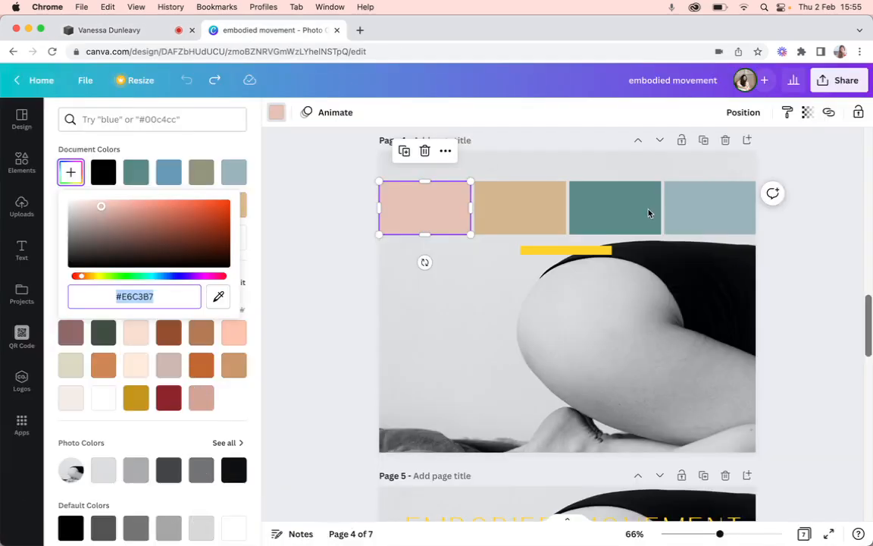
{"action": "left_click", "coordinate": [598, 199]}
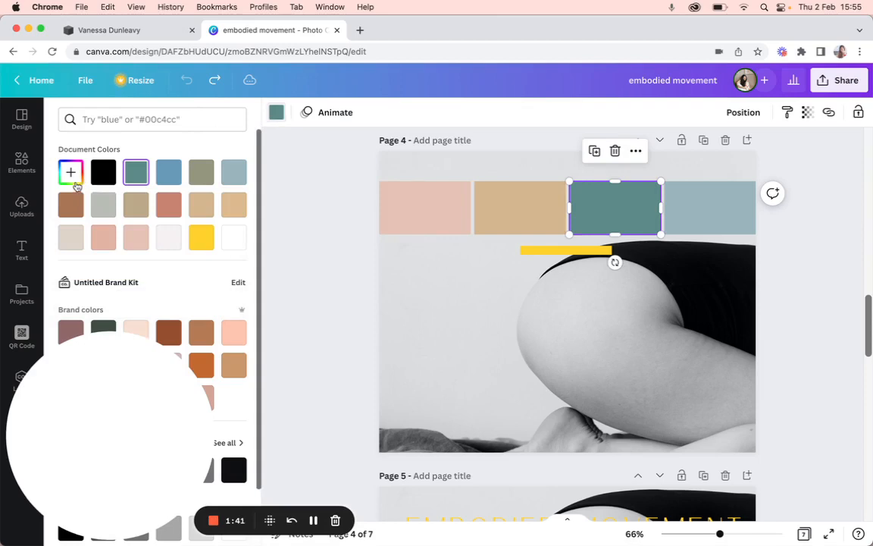
{"action": "left_click", "coordinate": [70, 172]}
{"action": "key", "text": "super+c"}
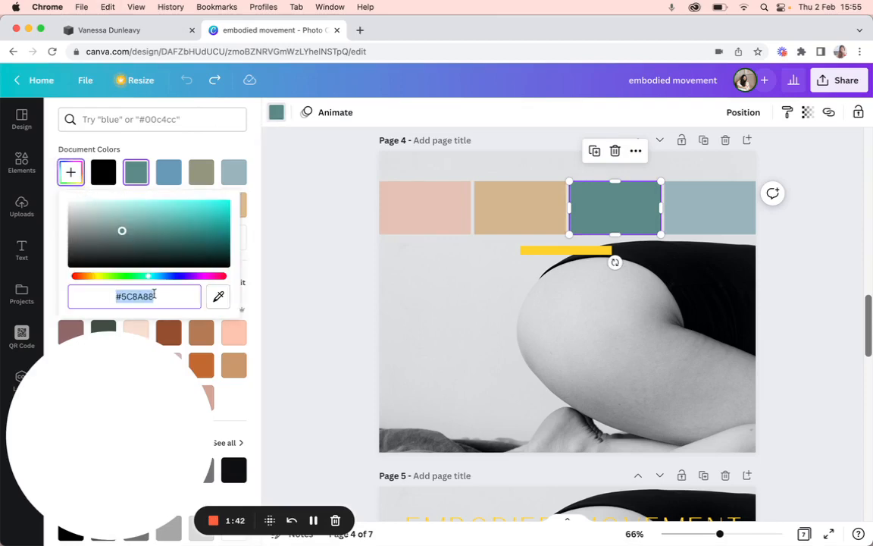
{"action": "key", "text": "ctrl+Tab"}
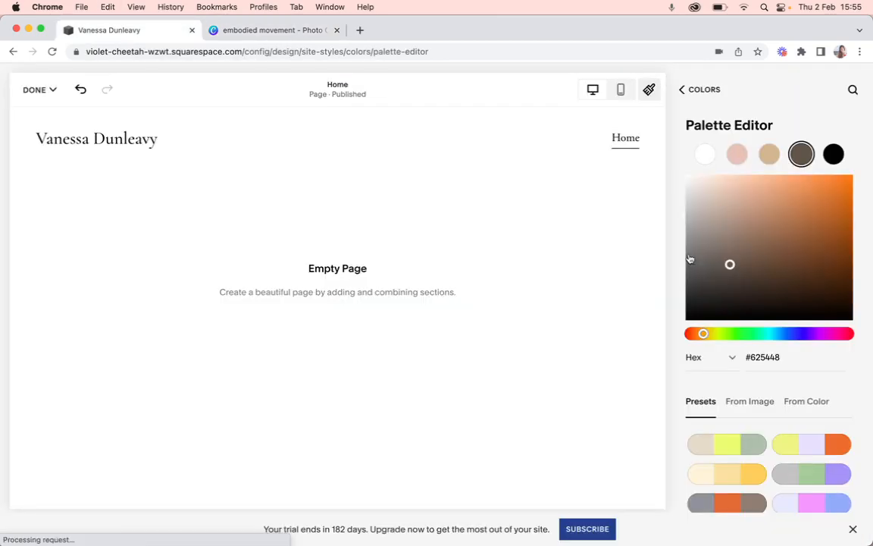
{"action": "left_click", "coordinate": [754, 356]}
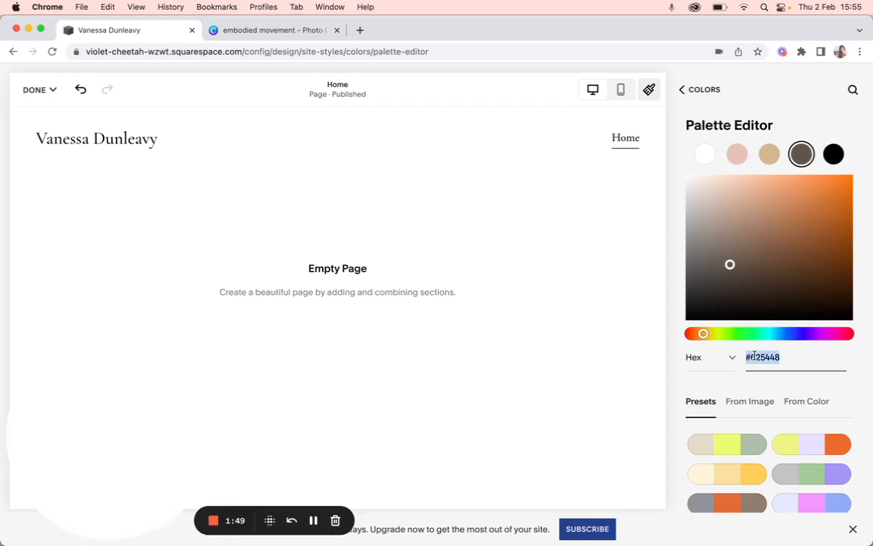
{"action": "key", "text": "super+v"}
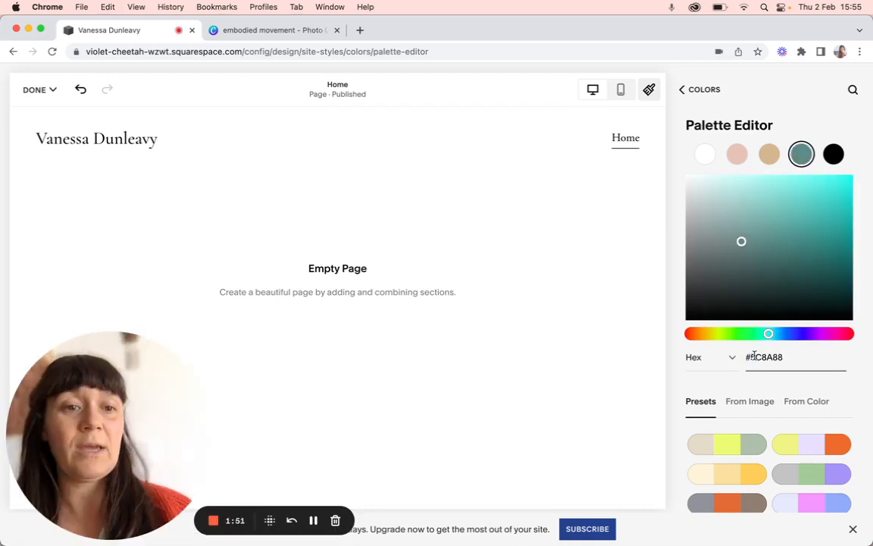
Copy the light blue-gray swatch's hex code from Canva and replace the black Squarespace palette color with #9AB5BD
{"action": "left_click", "coordinate": [234, 31]}
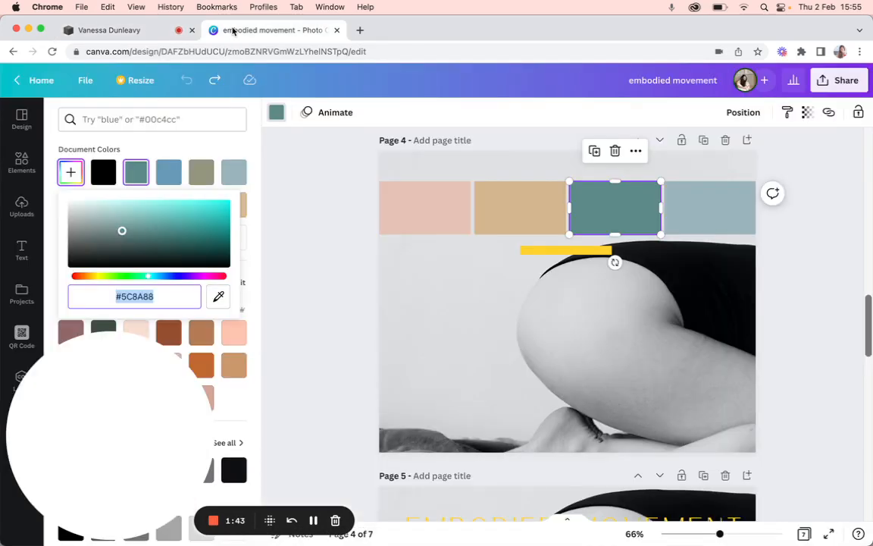
{"action": "left_click", "coordinate": [699, 225]}
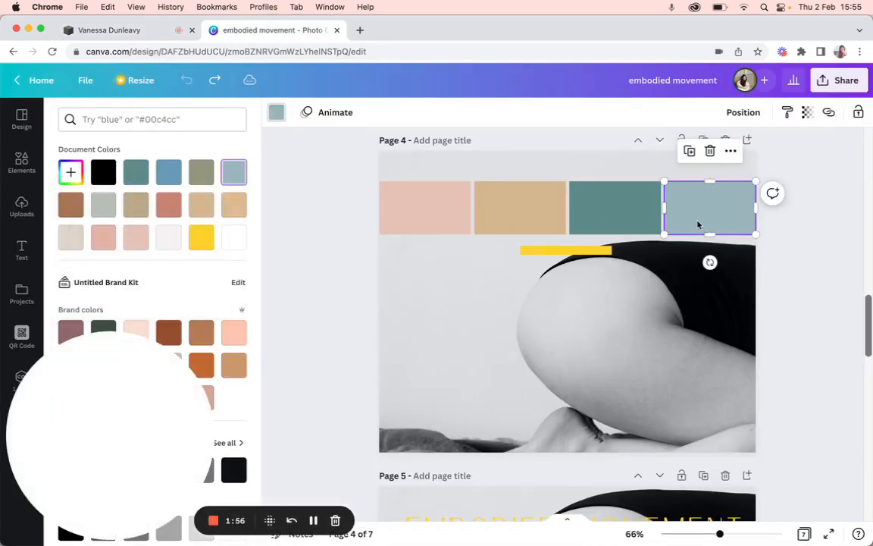
{"action": "left_click", "coordinate": [71, 175]}
{"action": "key", "text": "super+c"}
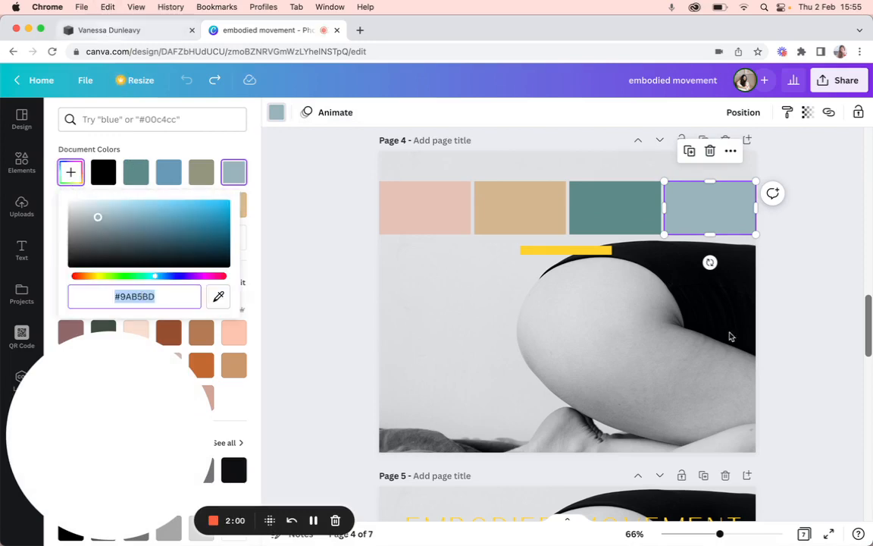
{"action": "left_click", "coordinate": [97, 31]}
{"action": "left_click", "coordinate": [764, 362]}
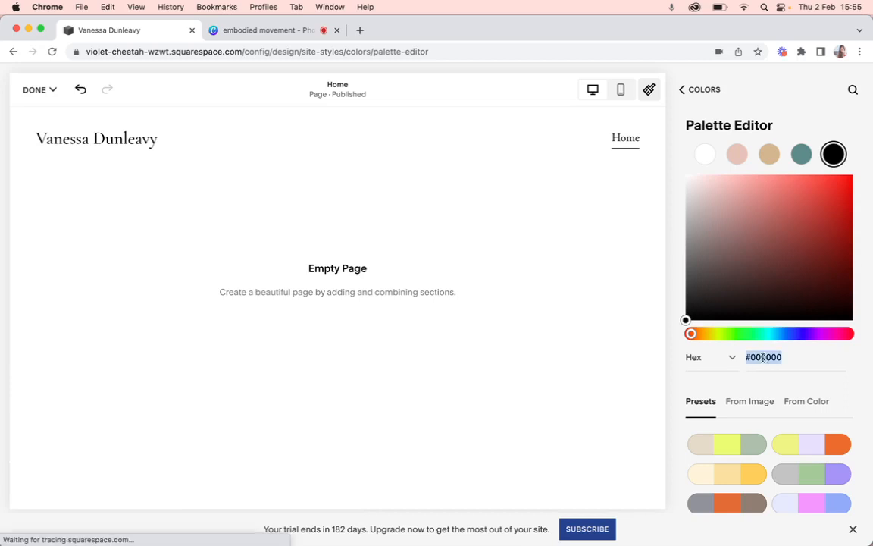
{"action": "key", "text": "super+v"}
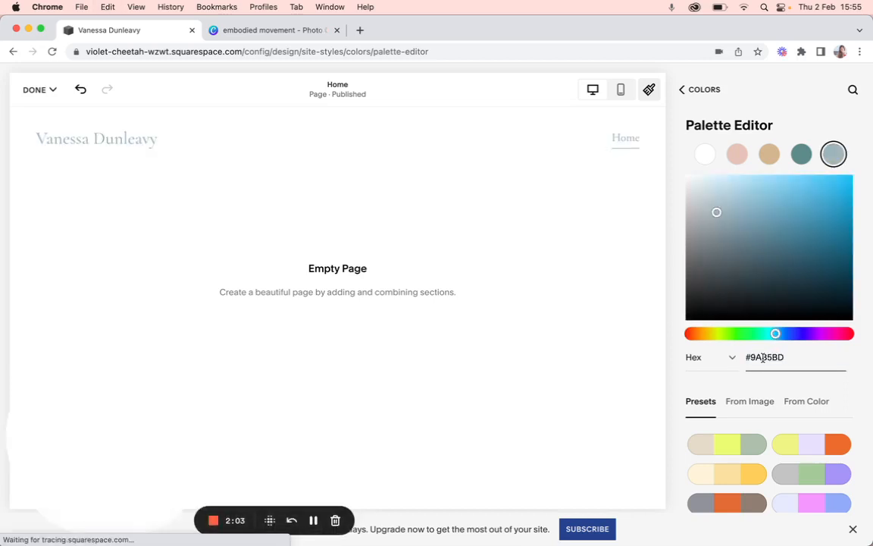
Copy the yellow accent bar's hex code from the Canva mood board and set the first Squarespace palette color to #FFD12C
{"action": "left_click", "coordinate": [707, 158]}
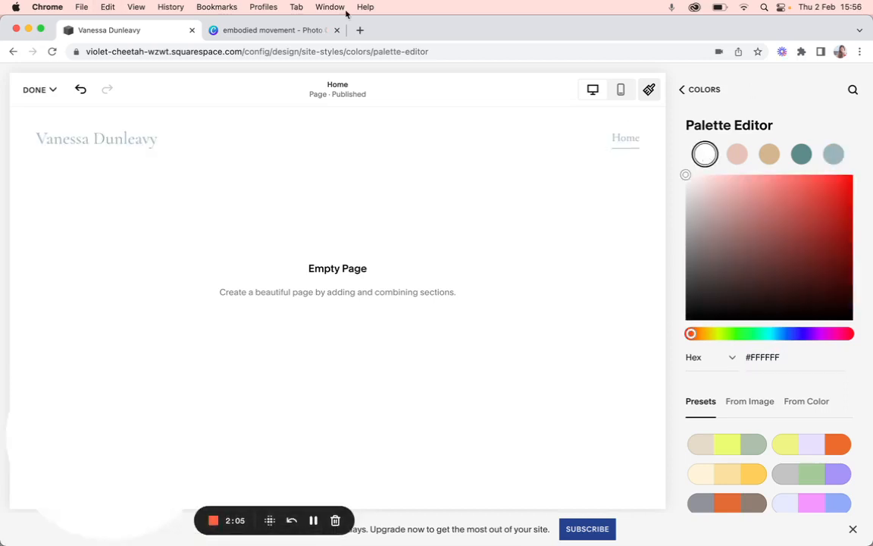
{"action": "left_click", "coordinate": [275, 30]}
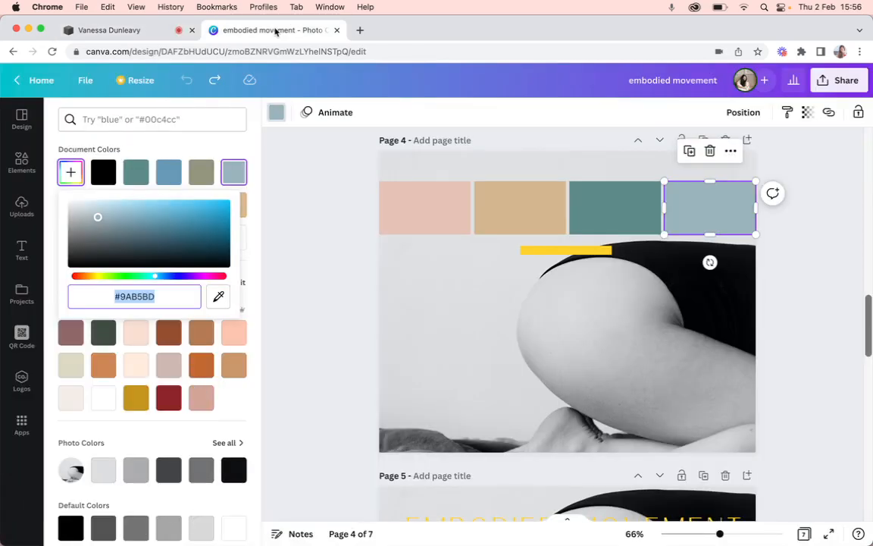
{"action": "left_click", "coordinate": [567, 251]}
{"action": "left_click", "coordinate": [225, 150]}
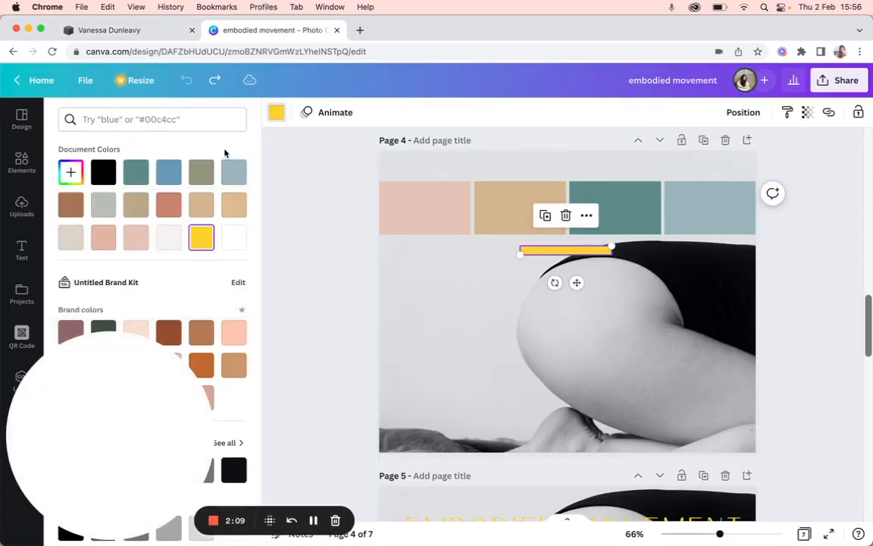
{"action": "left_click", "coordinate": [70, 172]}
{"action": "key", "text": "super+c"}
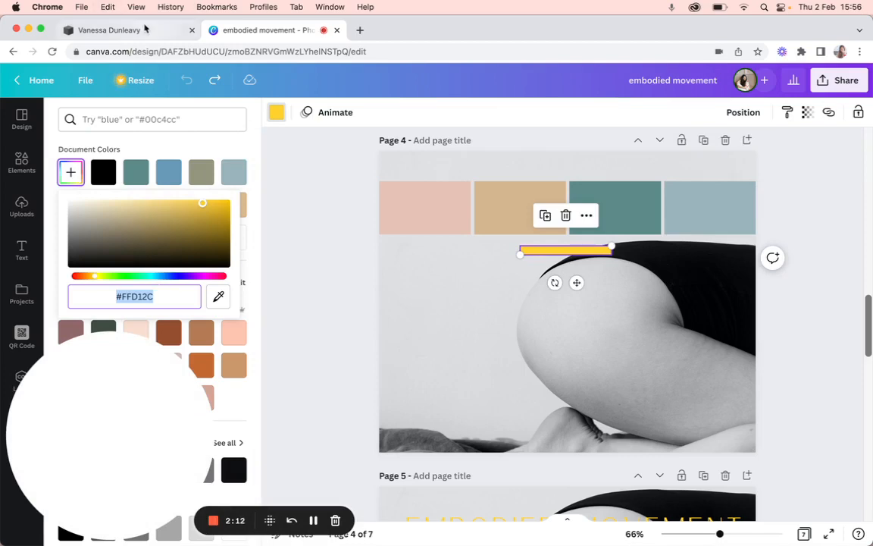
{"action": "left_click", "coordinate": [113, 31]}
{"action": "triple_click", "coordinate": [766, 361]}
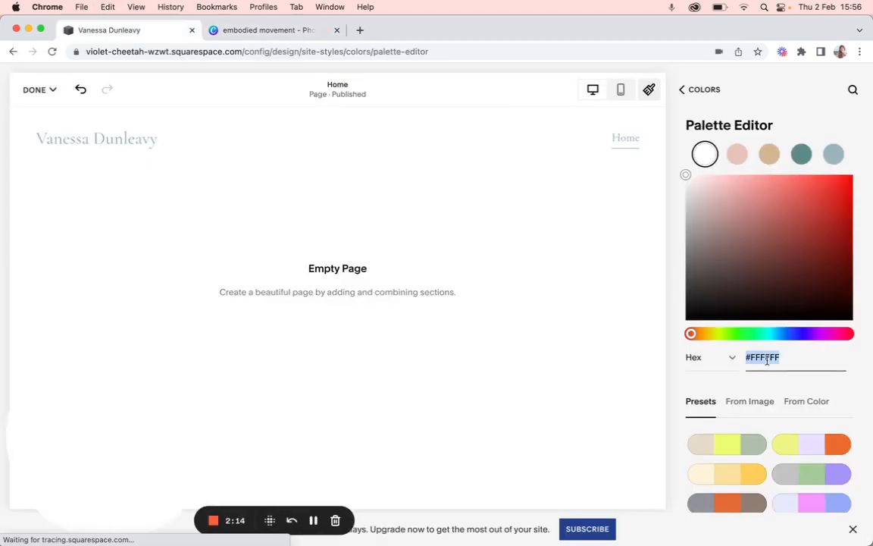
{"action": "key", "text": "super+v"}
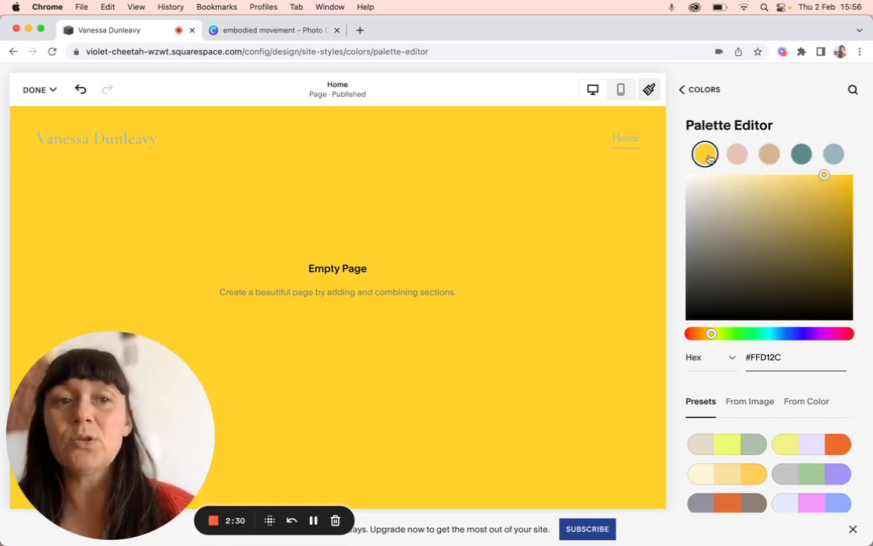
Return from the palette editor to the color themes, review them, and save the site style changes
{"action": "left_click", "coordinate": [683, 91]}
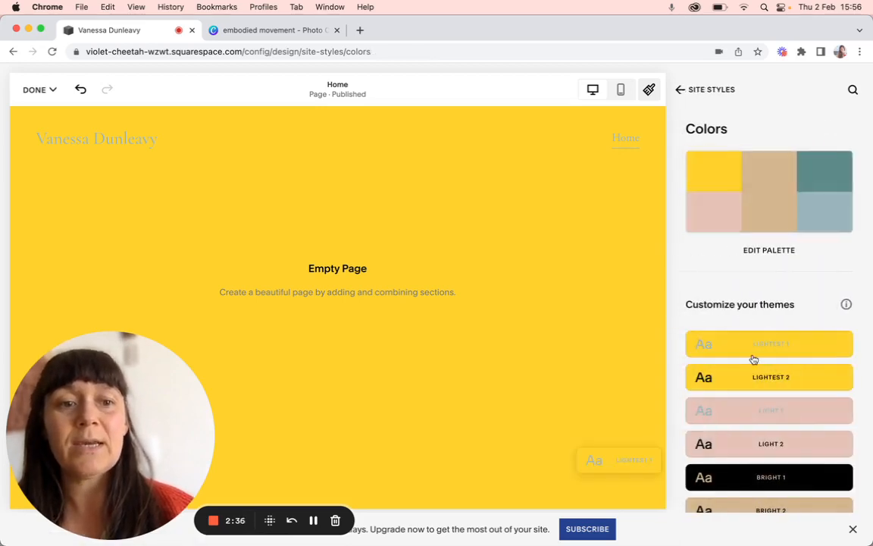
{"action": "scroll", "coordinate": [761, 448], "scroll_direction": "down", "scroll_amount": 5}
{"action": "scroll", "coordinate": [763, 448], "scroll_direction": "down", "scroll_amount": 1}
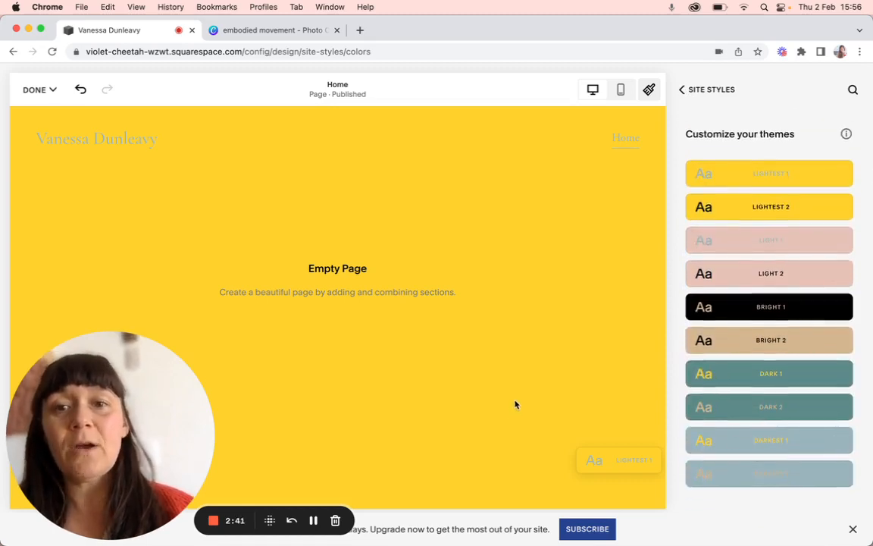
{"action": "left_click", "coordinate": [39, 90]}
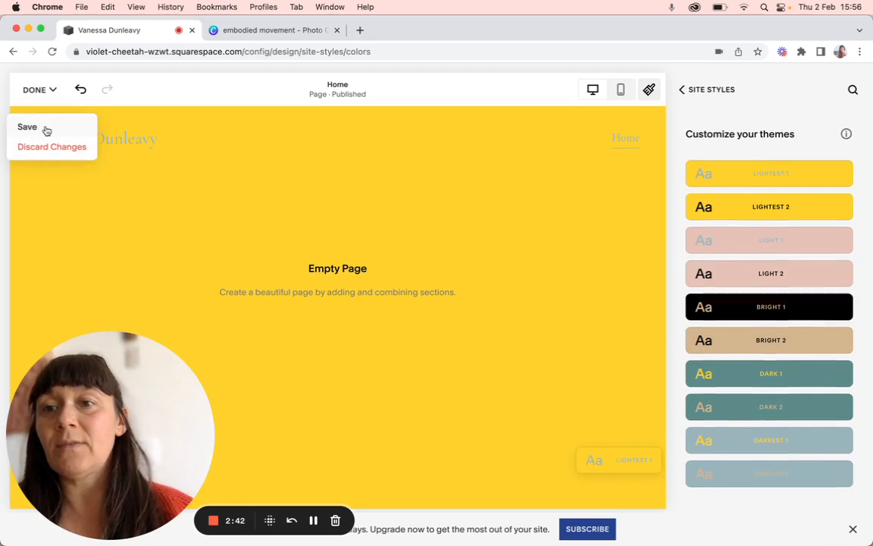
{"action": "left_click", "coordinate": [46, 131]}
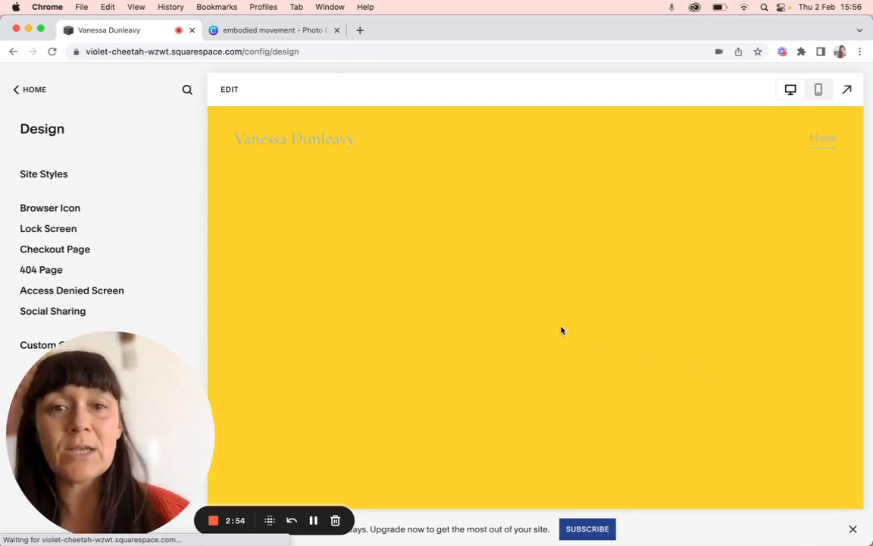
Start editing the Home page and add a blank section
{"action": "left_click", "coordinate": [227, 90]}
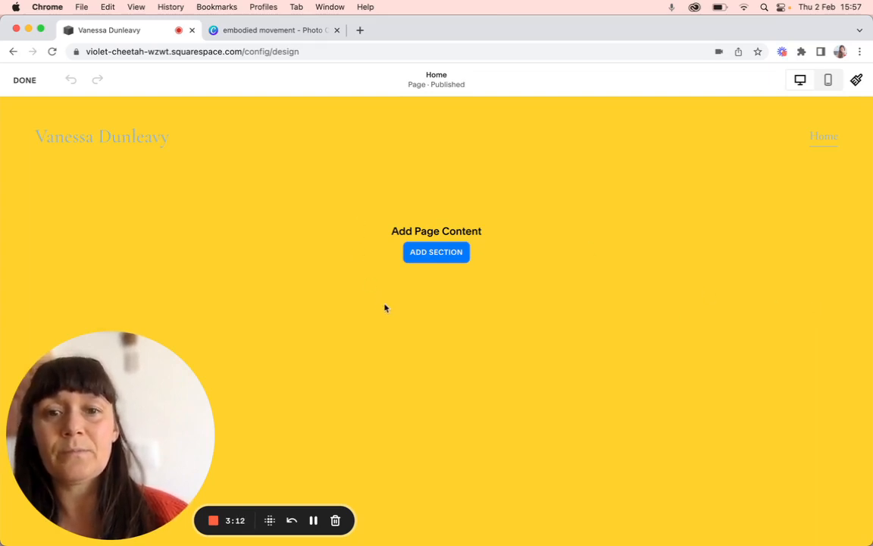
{"action": "left_click", "coordinate": [434, 255]}
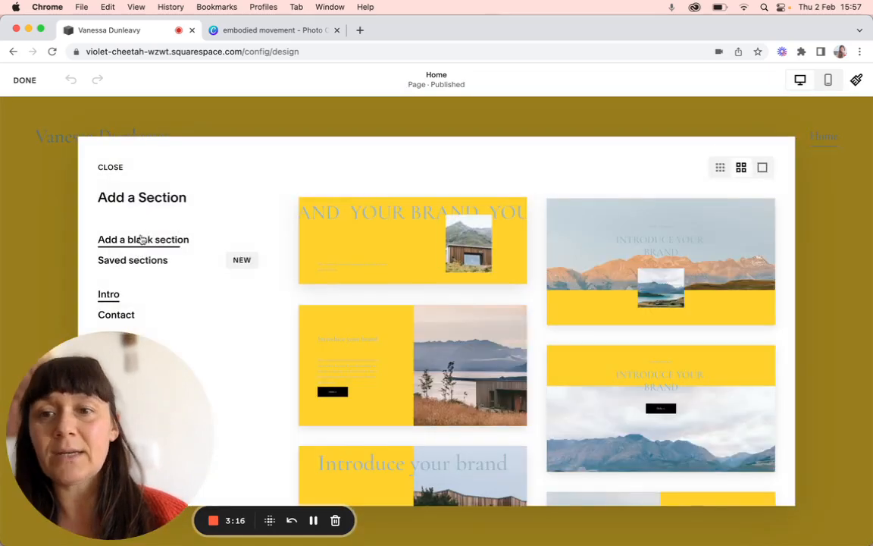
{"action": "left_click", "coordinate": [142, 238]}
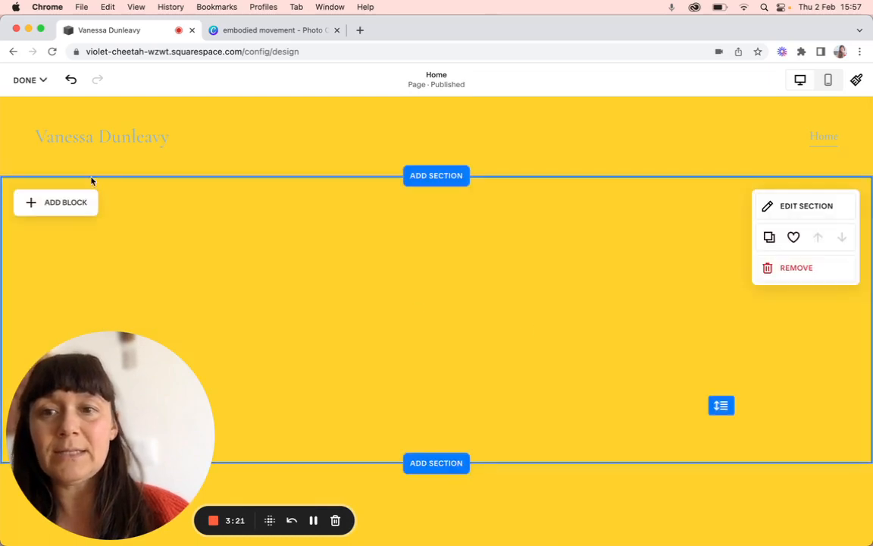
Open the blank section's color settings, look through the themes and apply Bright 2
{"action": "left_click", "coordinate": [787, 210]}
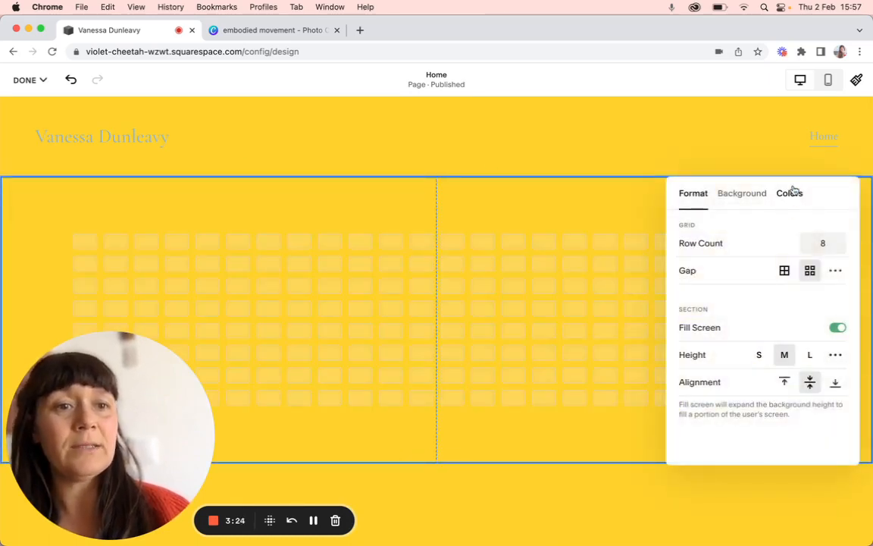
{"action": "left_click", "coordinate": [793, 189]}
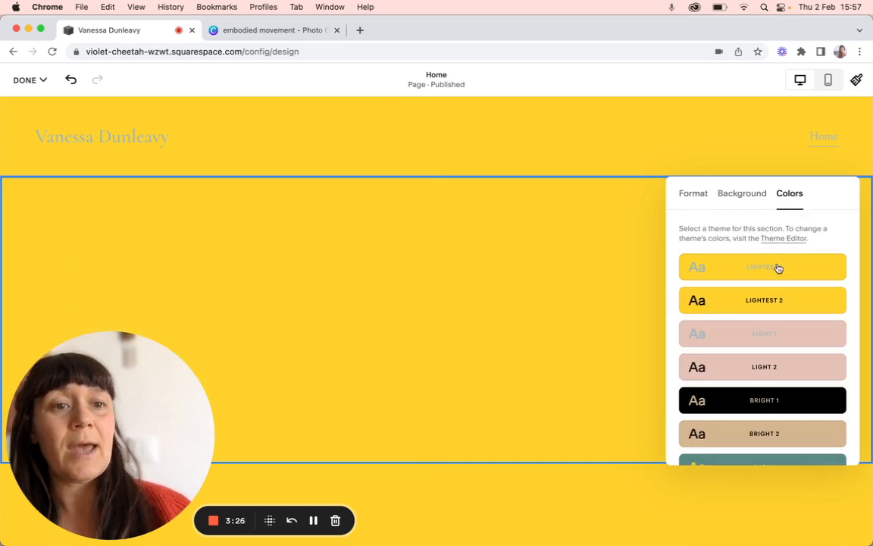
{"action": "scroll", "coordinate": [778, 267], "scroll_direction": "down", "scroll_amount": 3}
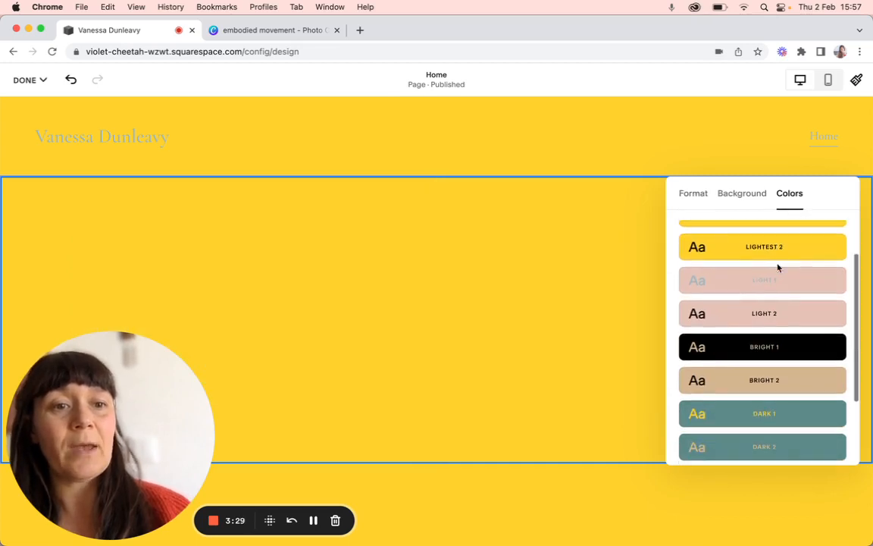
{"action": "scroll", "coordinate": [778, 267], "scroll_direction": "up", "scroll_amount": 3}
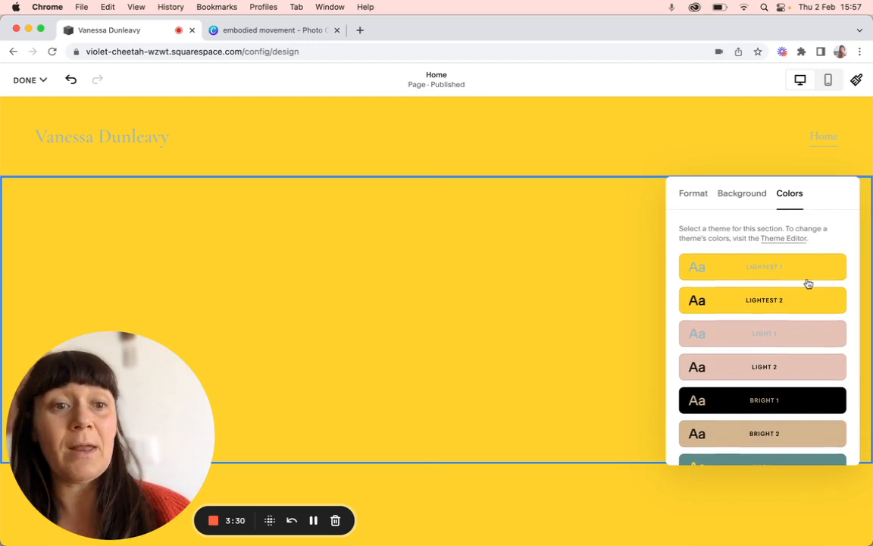
{"action": "scroll", "coordinate": [805, 283], "scroll_direction": "down", "scroll_amount": 3}
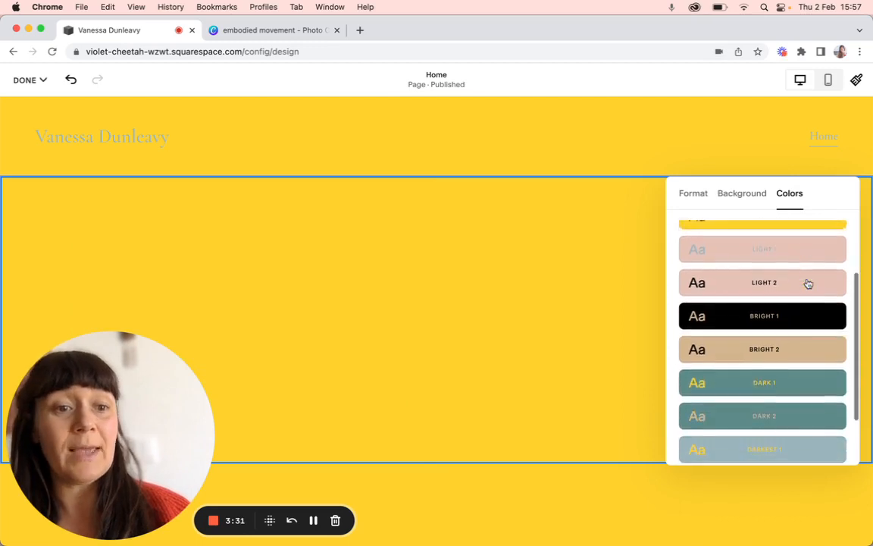
{"action": "left_click", "coordinate": [810, 337]}
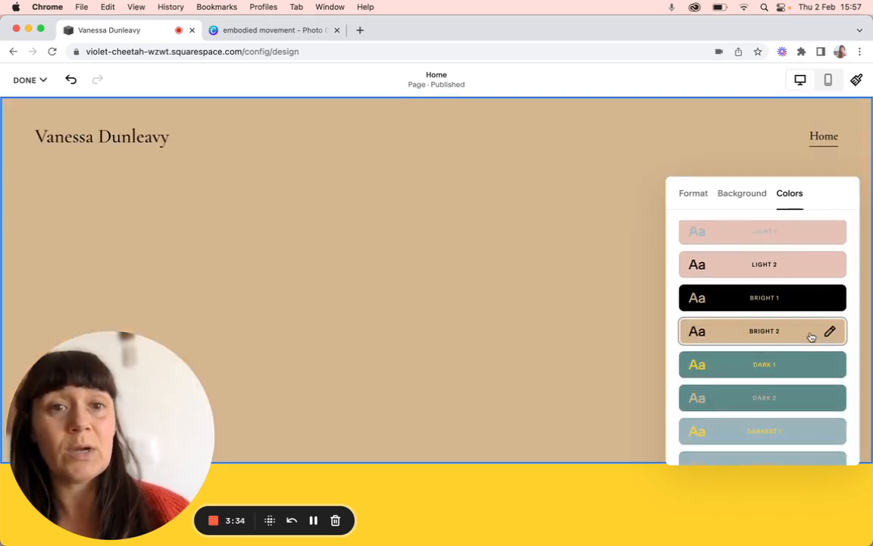
Try the Darkest 1 and Darkest 2 color themes on the section
{"action": "left_click", "coordinate": [809, 431]}
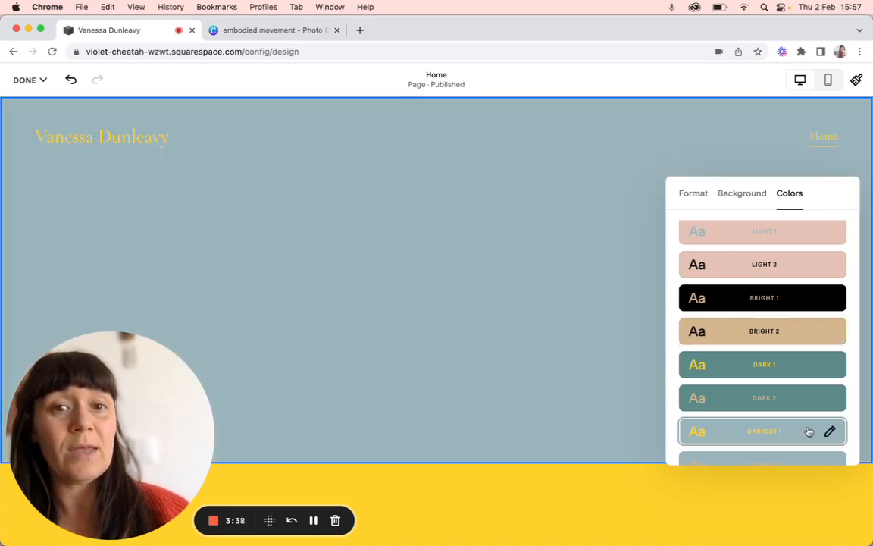
{"action": "scroll", "coordinate": [807, 431], "scroll_direction": "down", "scroll_amount": 2}
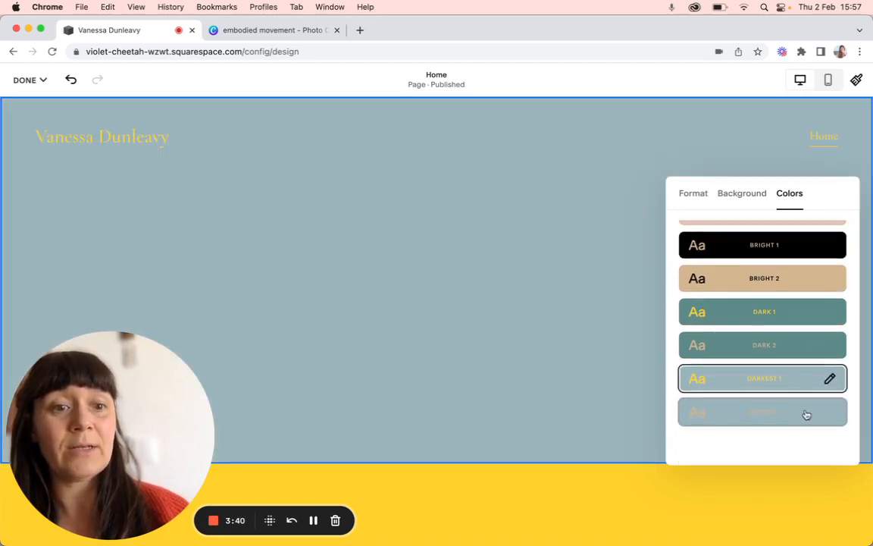
{"action": "left_click", "coordinate": [806, 415]}
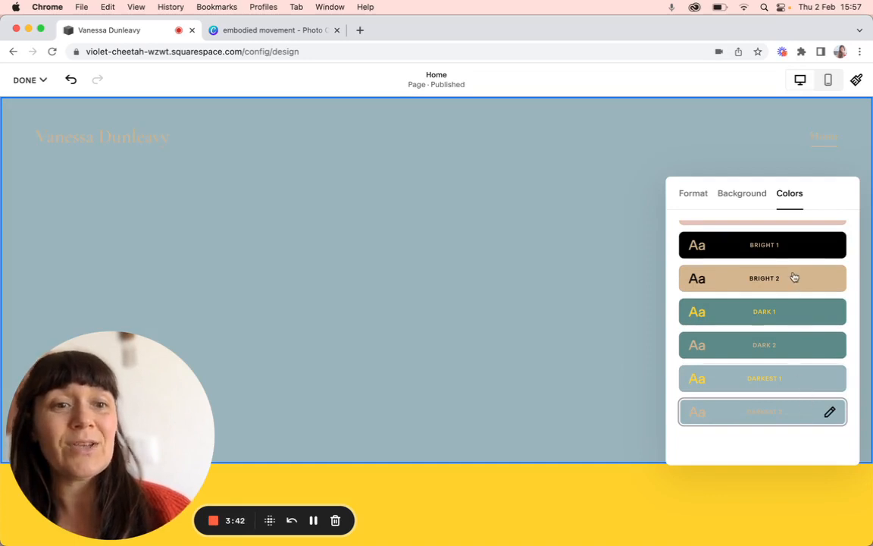
Examine the section's available color themes from Lightest 1 to Darkest 2, comparing their background and text colors
{"action": "scroll", "coordinate": [793, 277], "scroll_direction": "up", "scroll_amount": 2}
{"action": "scroll", "coordinate": [793, 275], "scroll_direction": "up", "scroll_amount": 3}
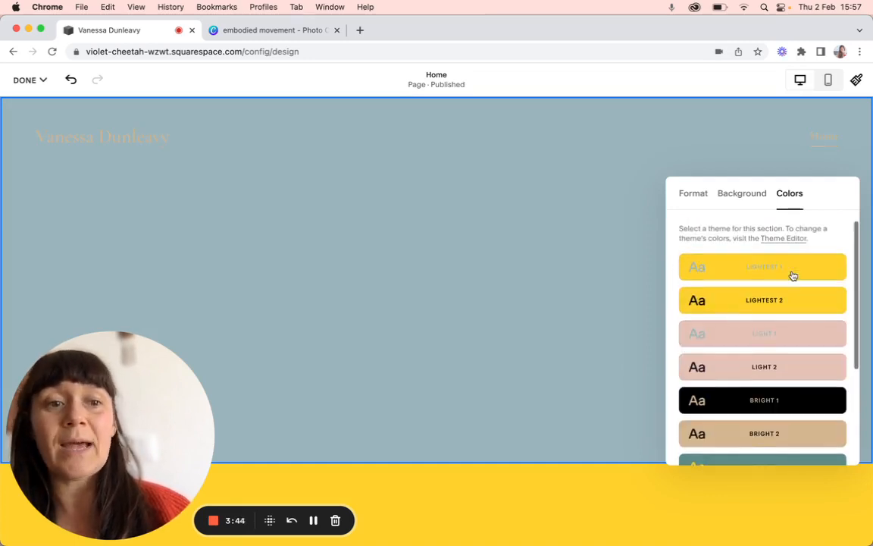
{"action": "scroll", "coordinate": [793, 276], "scroll_direction": "down", "scroll_amount": 1}
{"action": "scroll", "coordinate": [793, 275], "scroll_direction": "up", "scroll_amount": 1}
{"action": "scroll", "coordinate": [793, 276], "scroll_direction": "down", "scroll_amount": 3}
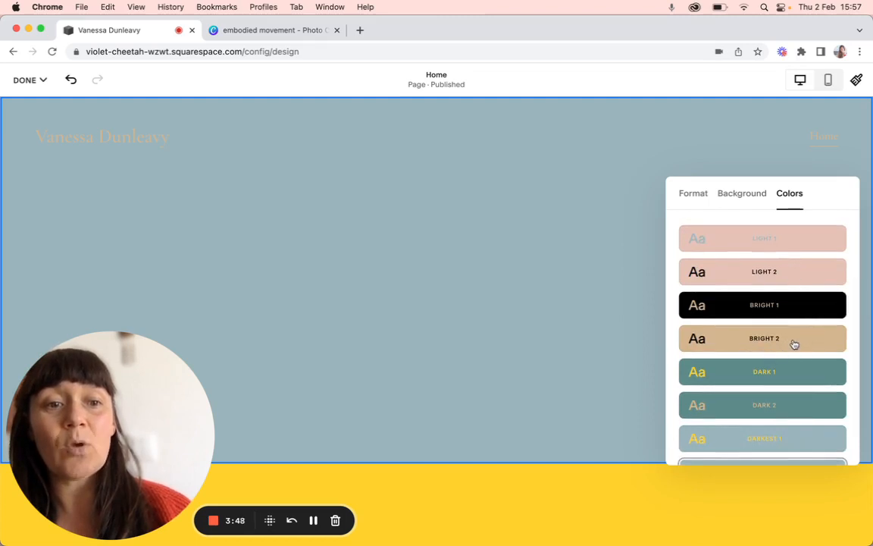
{"action": "scroll", "coordinate": [825, 338], "scroll_direction": "up", "scroll_amount": 3}
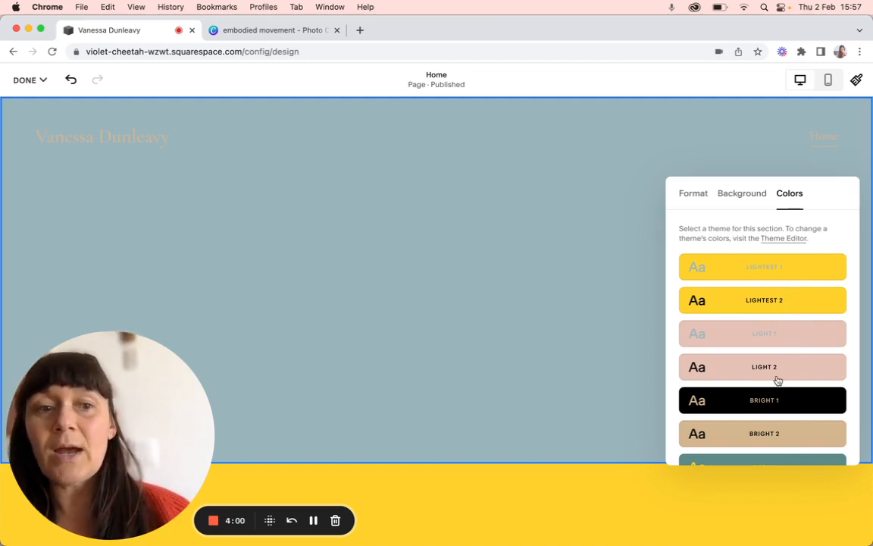
{"action": "scroll", "coordinate": [777, 381], "scroll_direction": "down", "scroll_amount": 5}
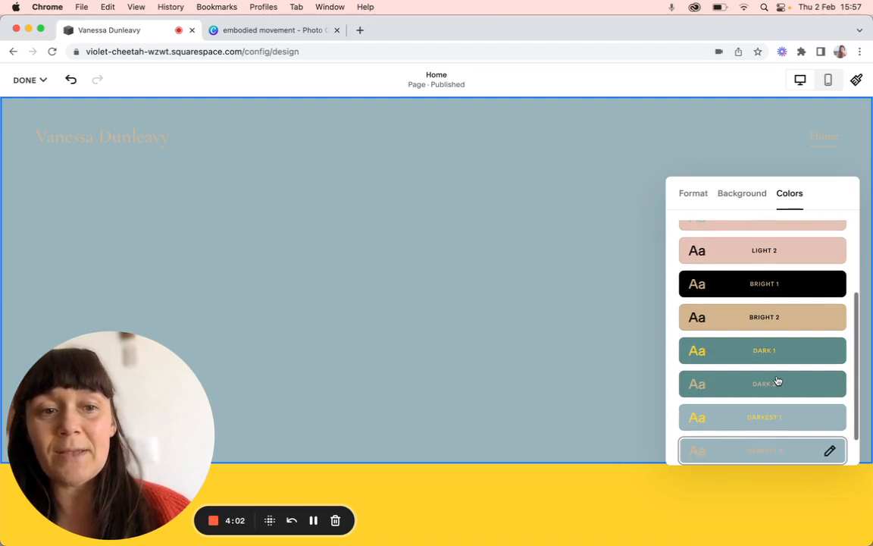
{"action": "scroll", "coordinate": [778, 381], "scroll_direction": "down", "scroll_amount": 1}
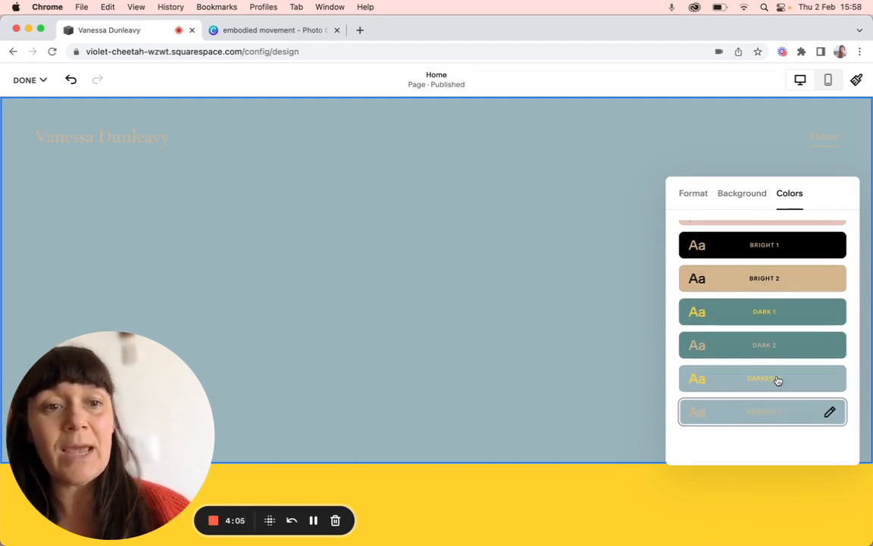
Apply the Bright 2 color theme to the section and open that theme for editing
{"action": "scroll", "coordinate": [777, 381], "scroll_direction": "up", "scroll_amount": 6}
{"action": "left_click", "coordinate": [781, 426]}
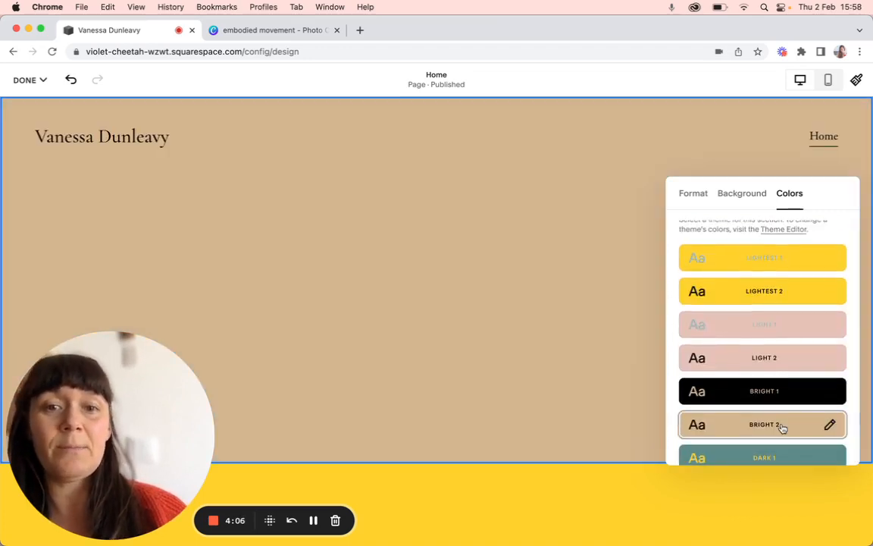
{"action": "left_click", "coordinate": [831, 426]}
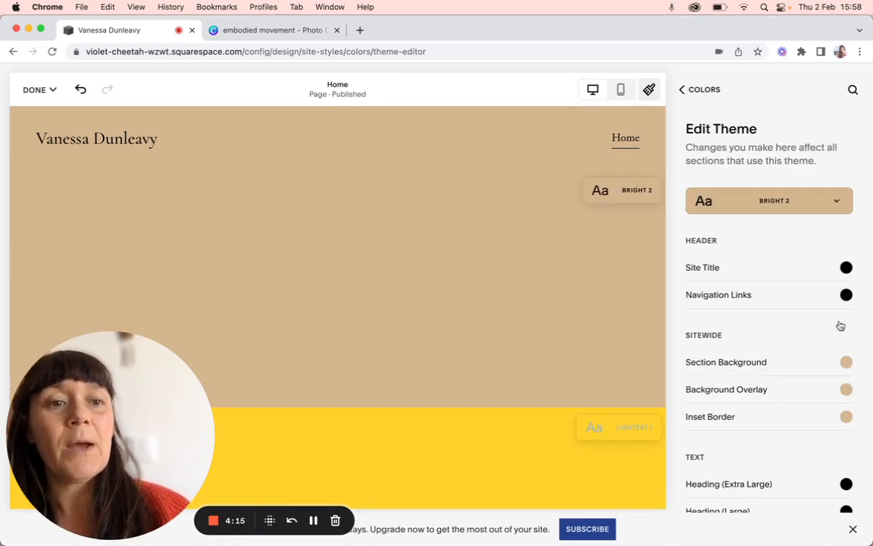
Try the palette's yellow, pink and blue-grey colors on the Bright 2 theme's site title and open its custom color options
{"action": "left_click", "coordinate": [848, 268]}
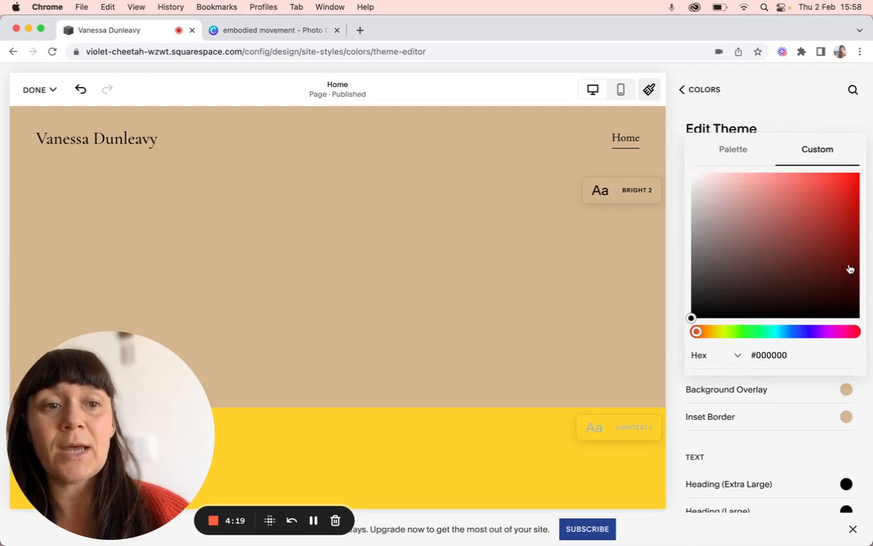
{"action": "left_click", "coordinate": [729, 151]}
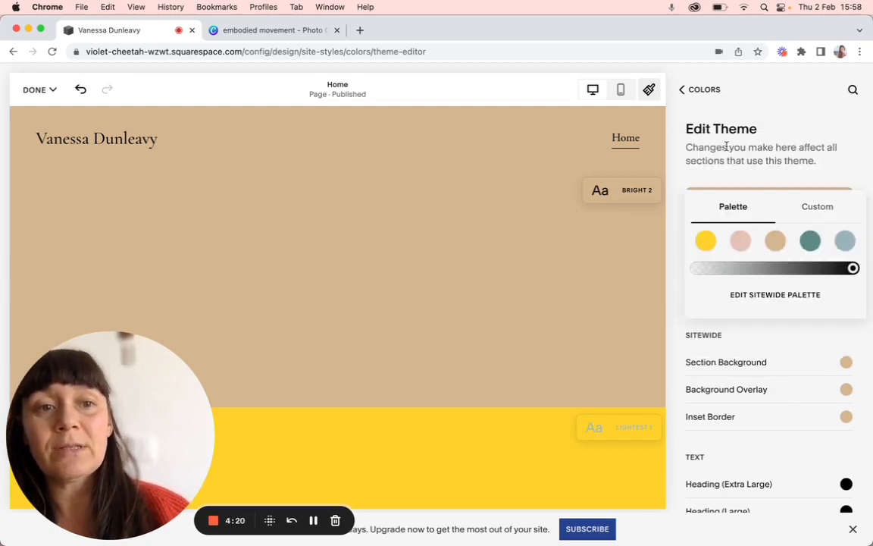
{"action": "left_click", "coordinate": [709, 243]}
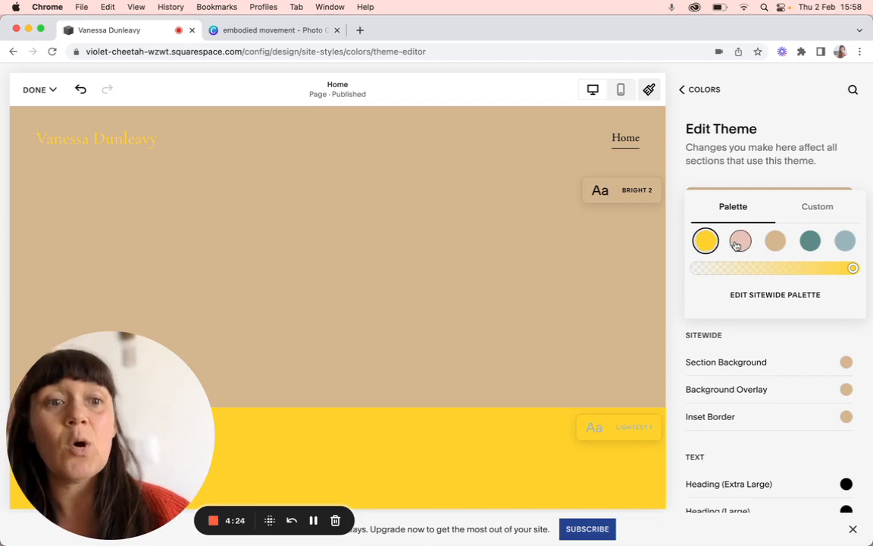
{"action": "left_click", "coordinate": [736, 244]}
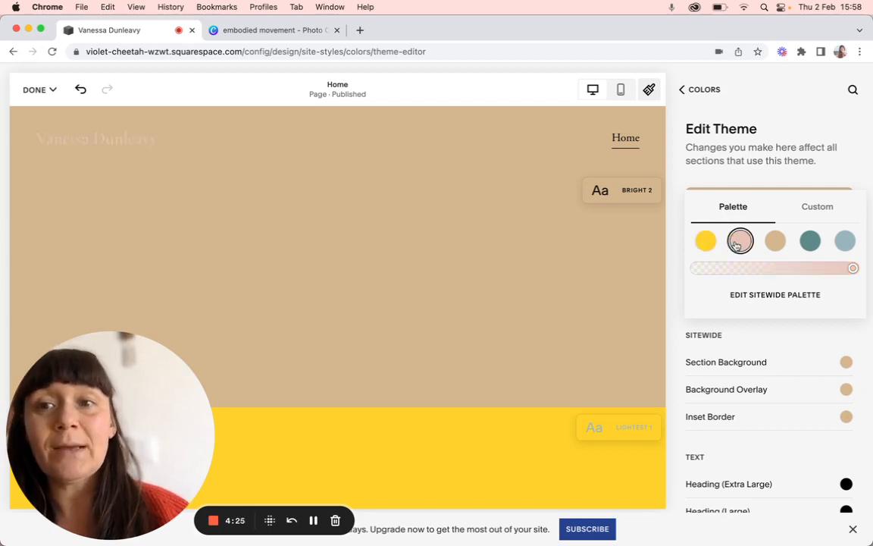
{"action": "left_click", "coordinate": [844, 246]}
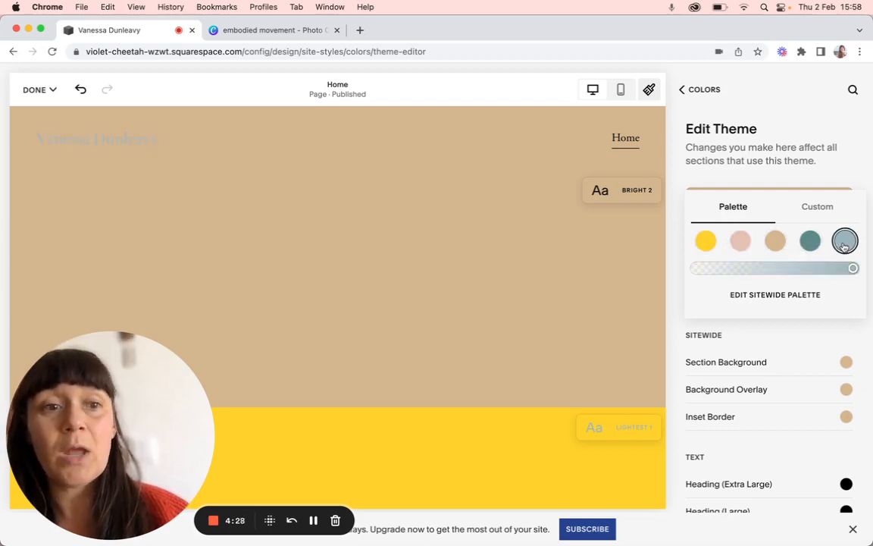
{"action": "left_click", "coordinate": [821, 206]}
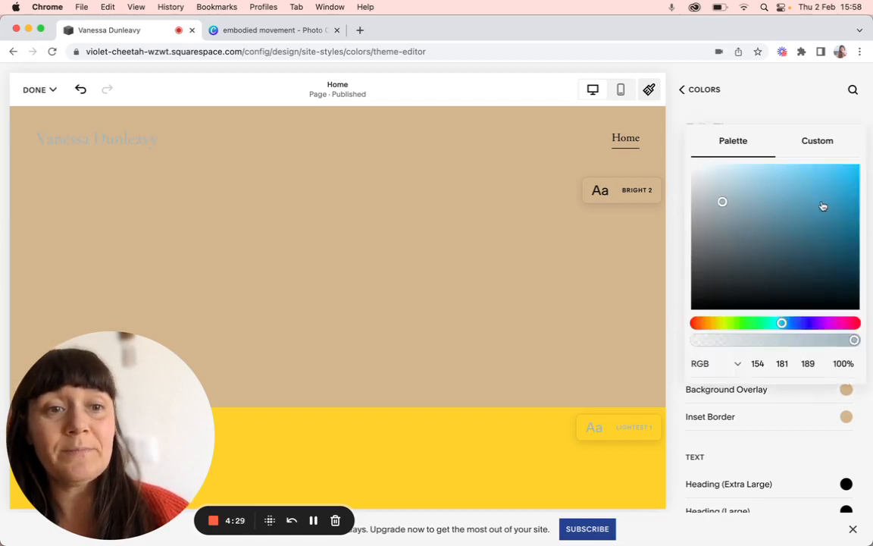
Switch to the Canva design, recolor the thin yellow bar on page 4 white and get its hex code #FFFFFF
{"action": "left_click", "coordinate": [280, 32]}
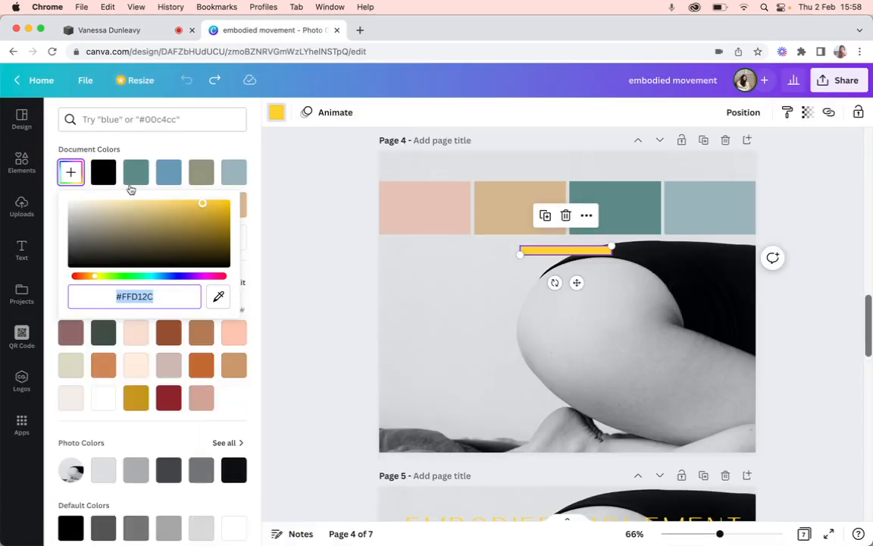
{"action": "mouse_move", "coordinate": [106, 401]}
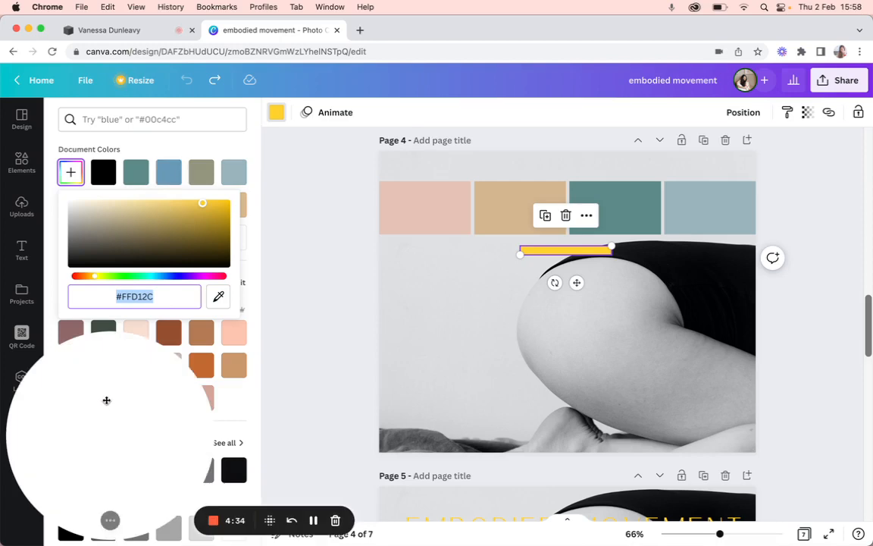
{"action": "left_click_drag", "start_coordinate": [103, 414], "coordinate": [505, 420]}
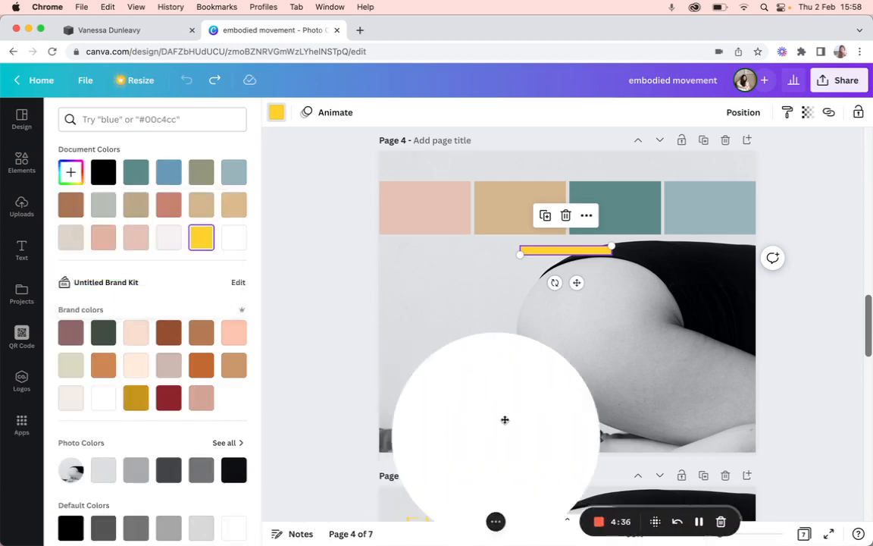
{"action": "left_click", "coordinate": [235, 242]}
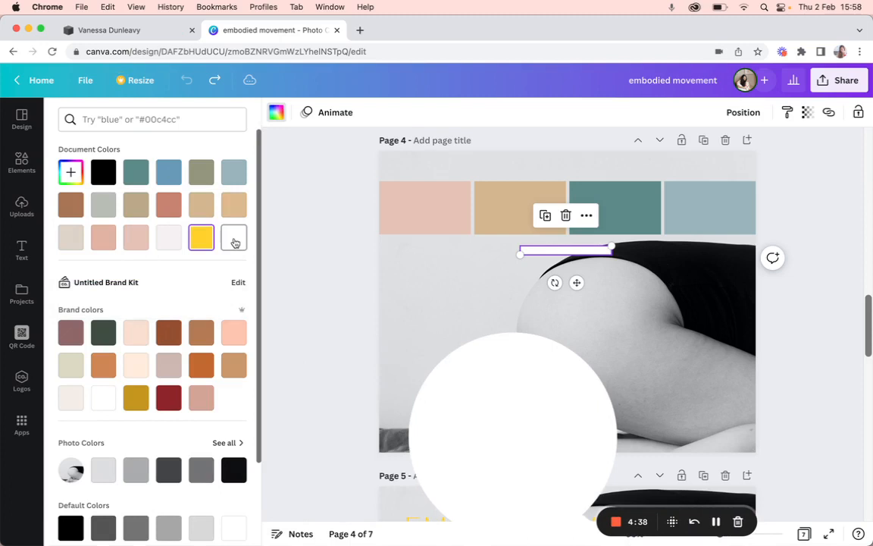
{"action": "left_click", "coordinate": [71, 173]}
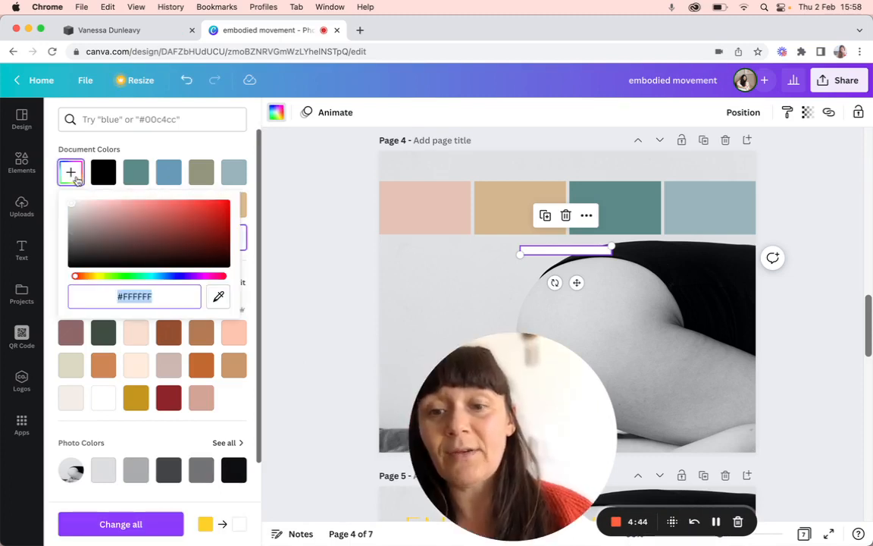
Switch back to Squarespace and set the Bright 2 theme's site title to the custom hex color #FFFFFF
{"action": "left_click", "coordinate": [141, 30]}
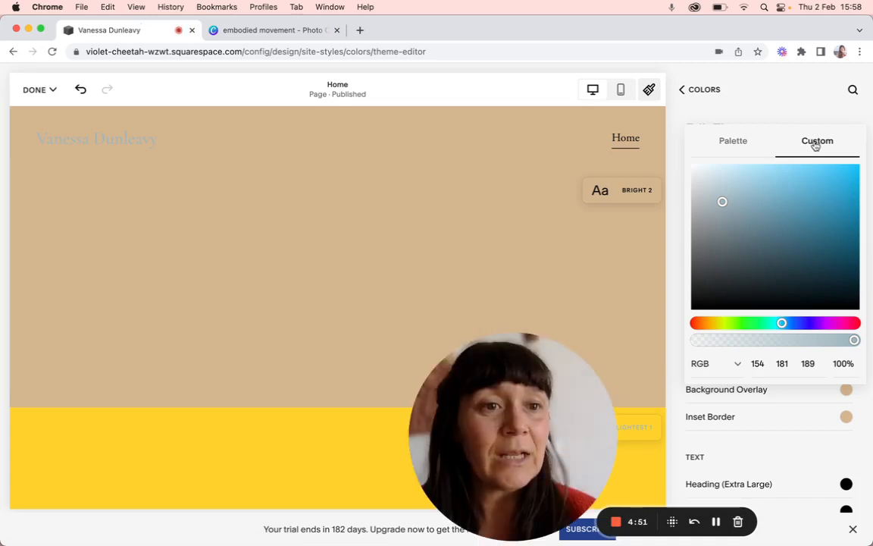
{"action": "left_click", "coordinate": [738, 363]}
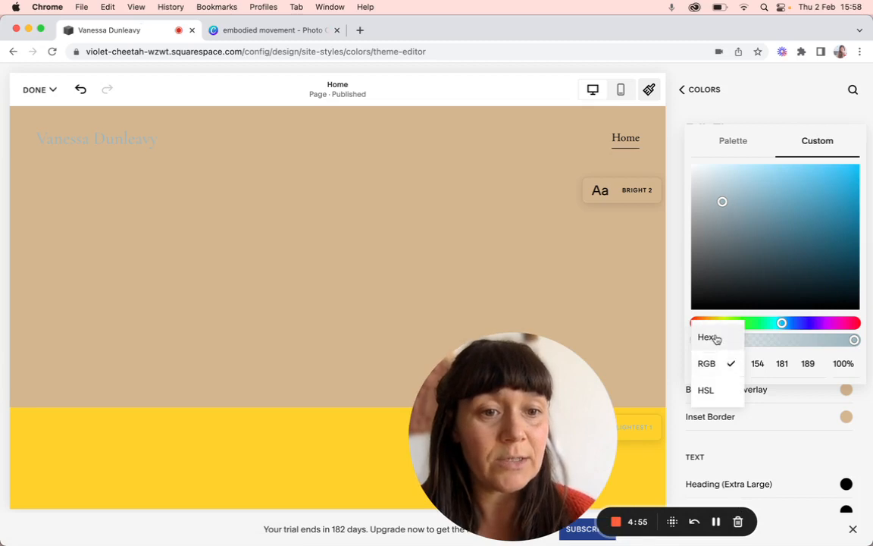
{"action": "left_click", "coordinate": [715, 338]}
{"action": "left_click", "coordinate": [777, 355]}
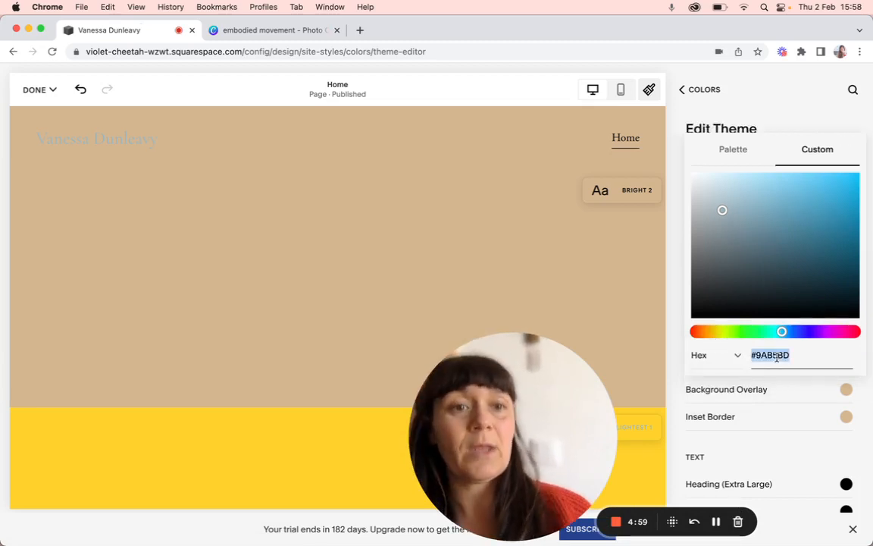
{"action": "type", "text": "#FFFFFF"}
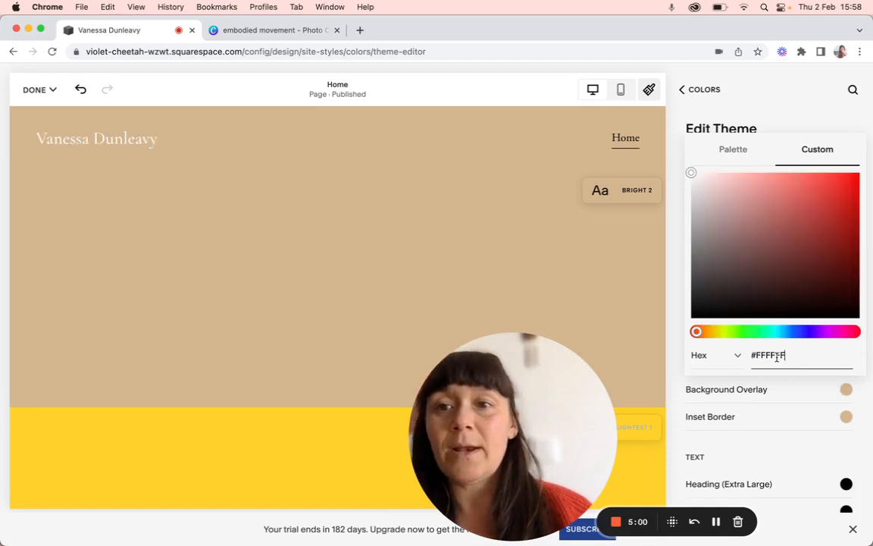
{"action": "left_click", "coordinate": [828, 113]}
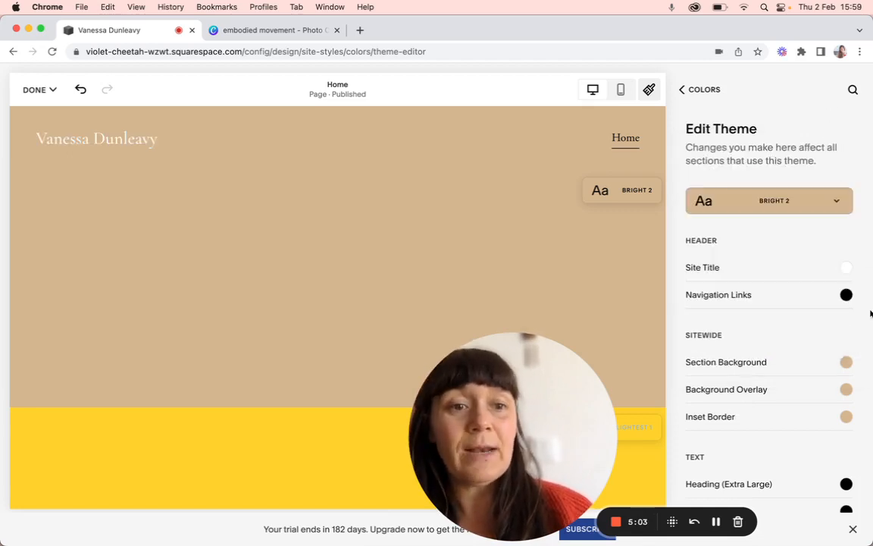
Set the Bright 2 theme's navigation links to the custom hex color #FFFFFF
{"action": "left_click", "coordinate": [847, 296]}
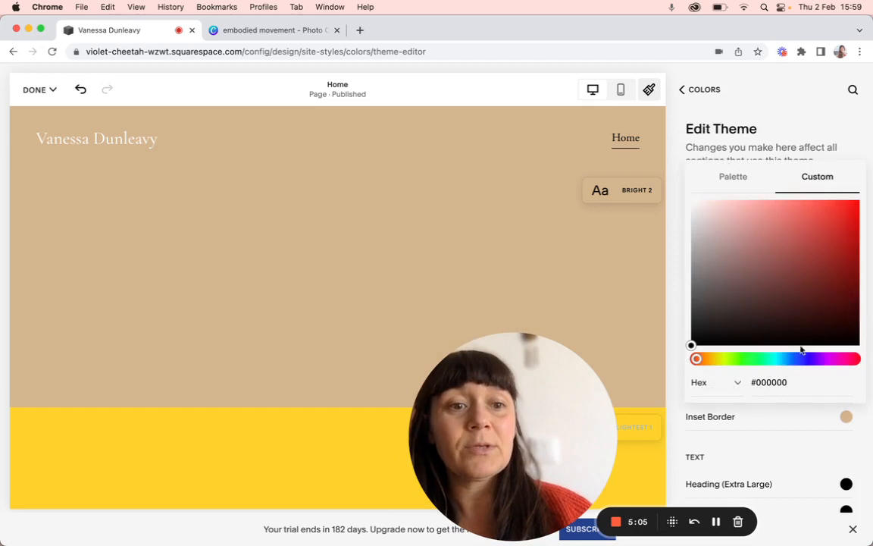
{"action": "triple_click", "coordinate": [768, 382]}
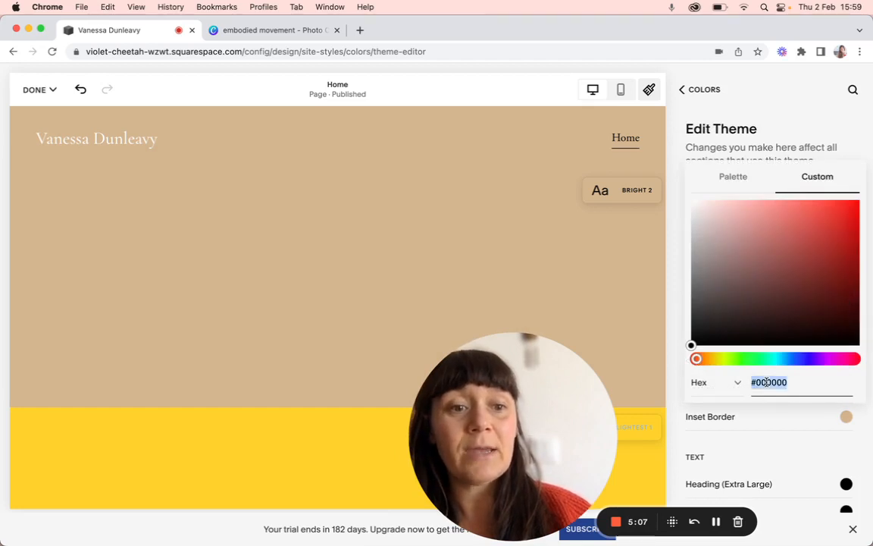
{"action": "key", "text": "super+c"}
{"action": "type", "text": "#FFFFFF"}
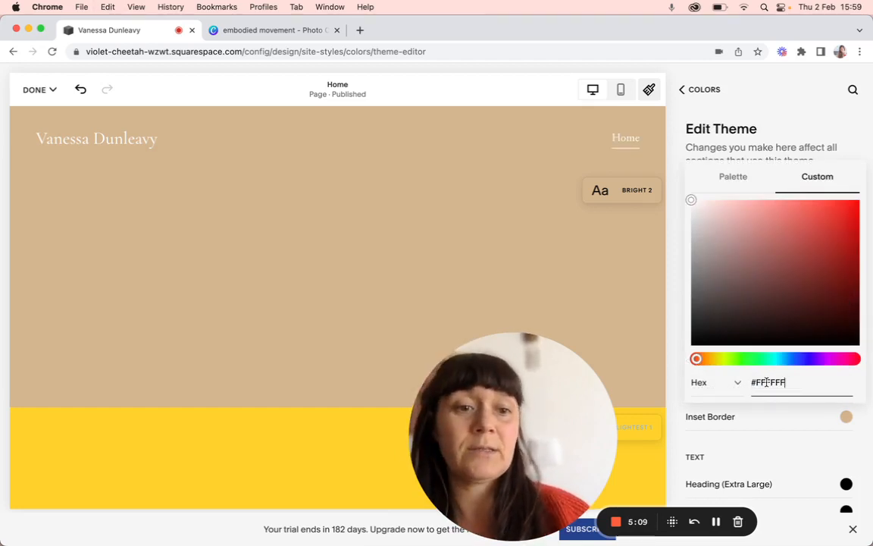
{"action": "left_click", "coordinate": [856, 143]}
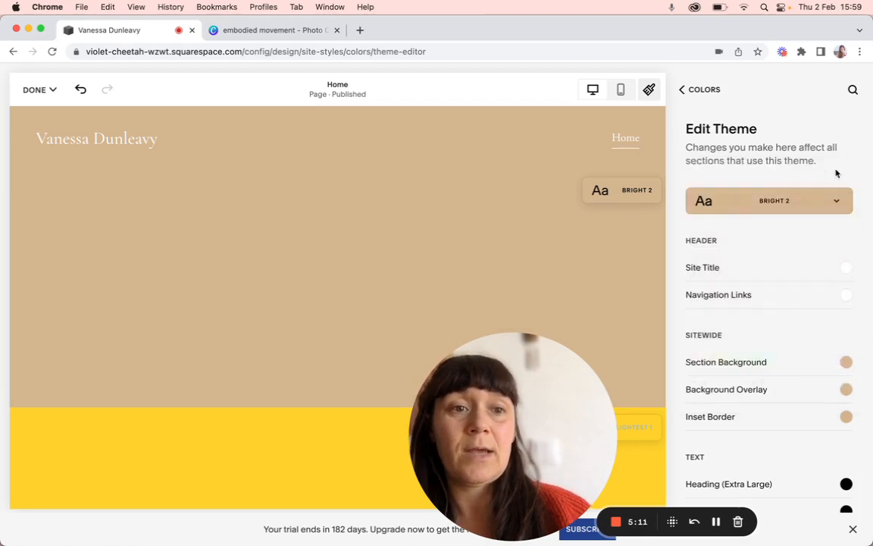
Look through the Bright 2 theme's text, link, button and menu overlay colors and save the style changes
{"action": "scroll", "coordinate": [798, 363], "scroll_direction": "down", "scroll_amount": 3}
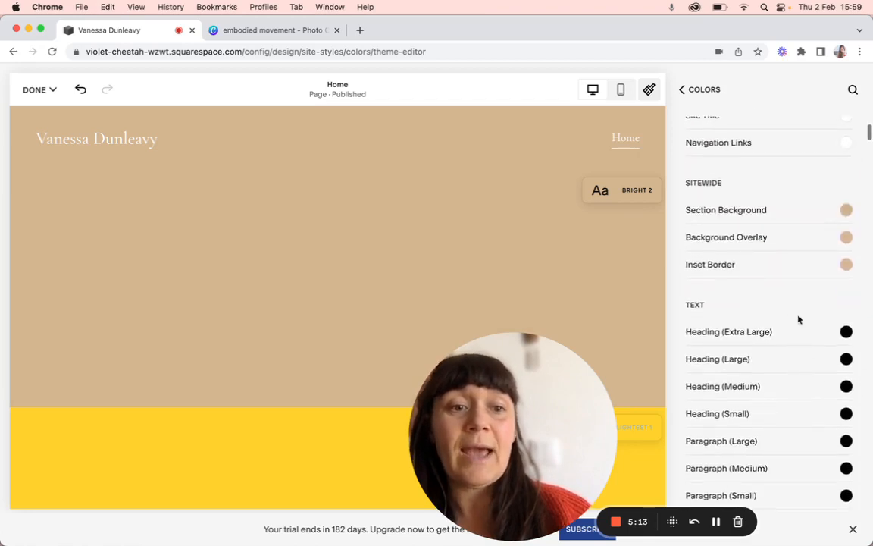
{"action": "scroll", "coordinate": [819, 487], "scroll_direction": "down", "scroll_amount": 2}
{"action": "scroll", "coordinate": [819, 486], "scroll_direction": "down", "scroll_amount": 1}
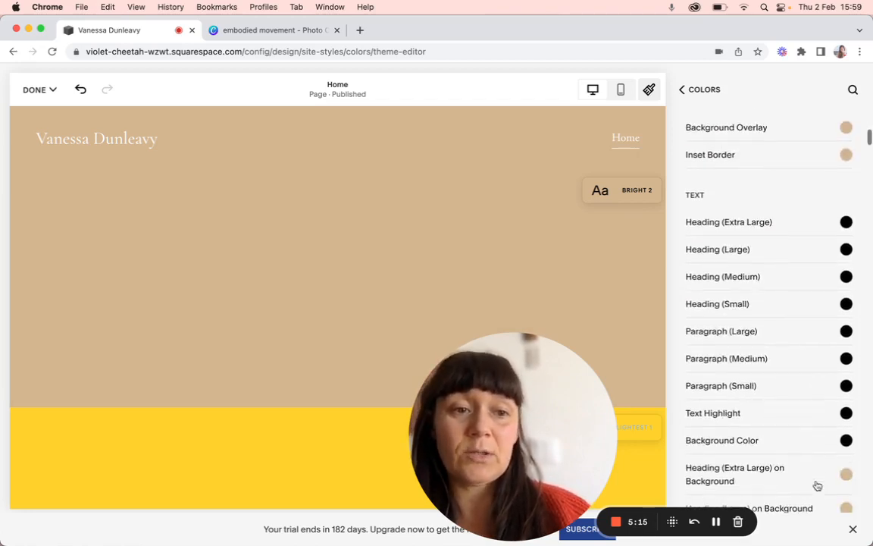
{"action": "scroll", "coordinate": [817, 485], "scroll_direction": "down", "scroll_amount": 8}
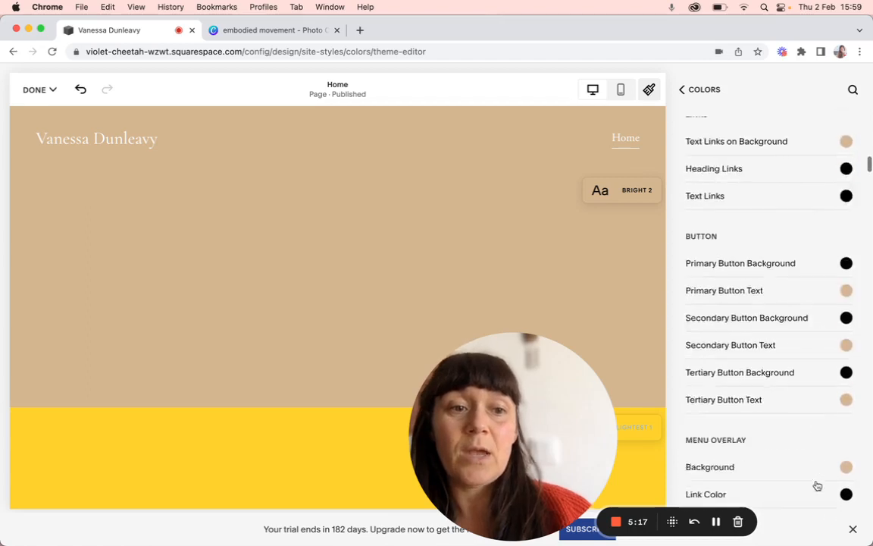
{"action": "scroll", "coordinate": [817, 485], "scroll_direction": "down", "scroll_amount": 3}
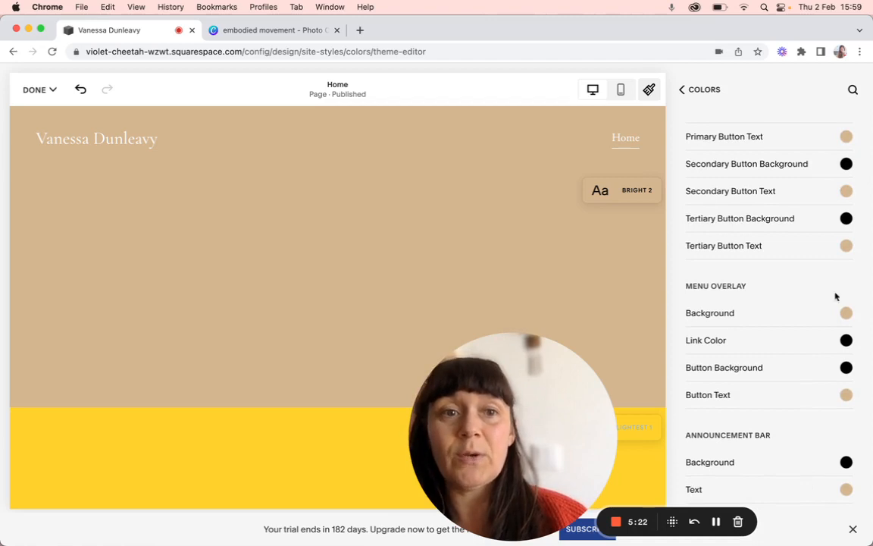
{"action": "left_click", "coordinate": [34, 88]}
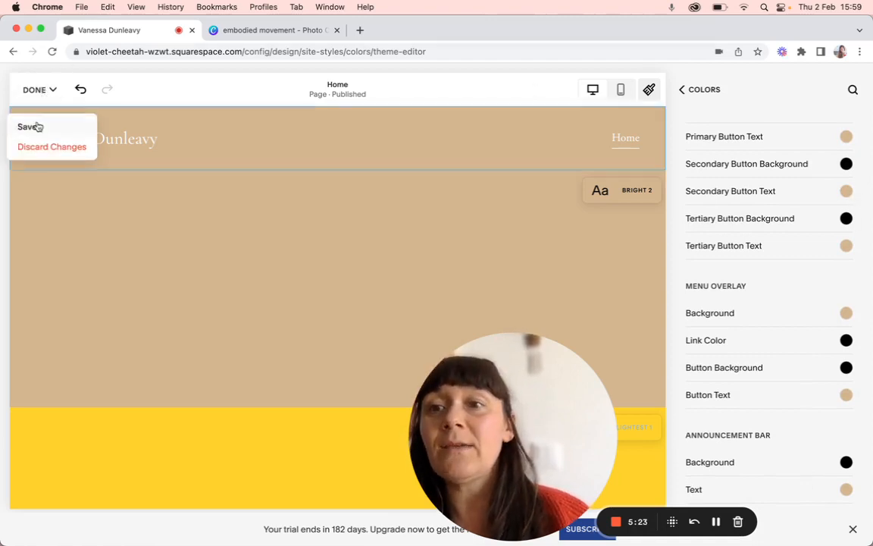
{"action": "left_click", "coordinate": [37, 126]}
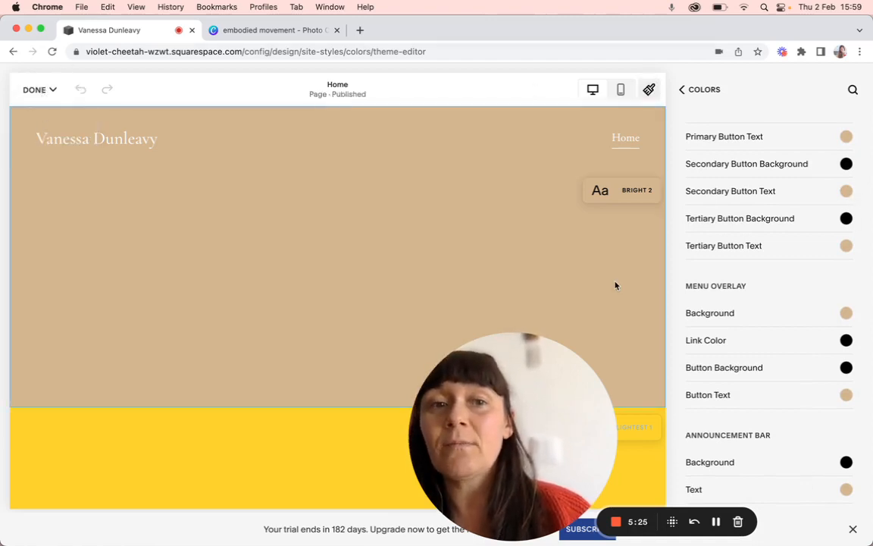